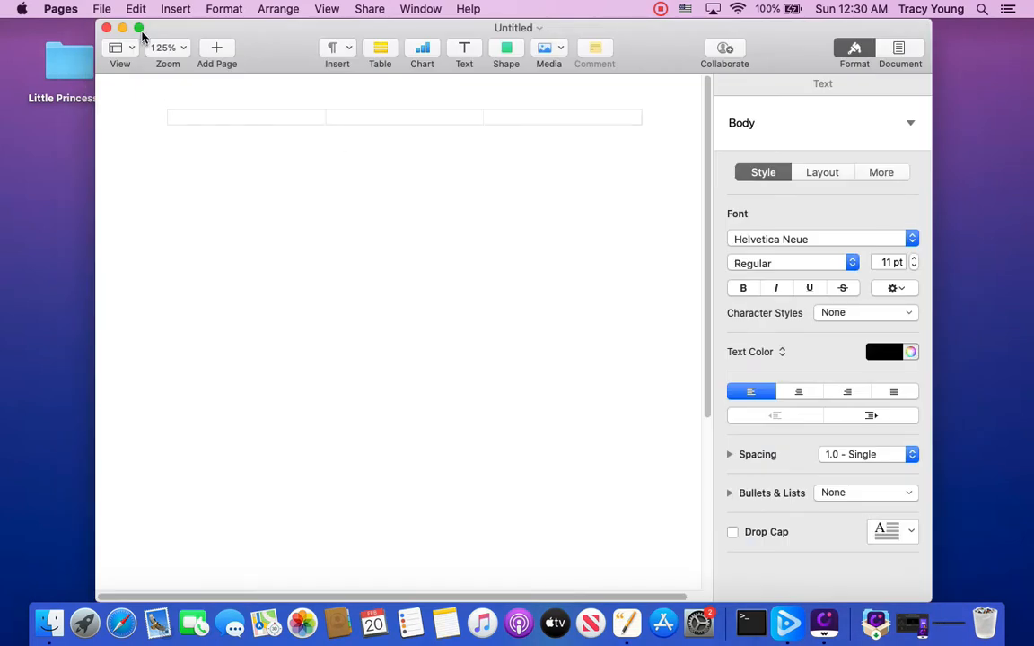
# Enlarge the document window to full screen and keep the format options shown.
pyautogui.click(139, 27)
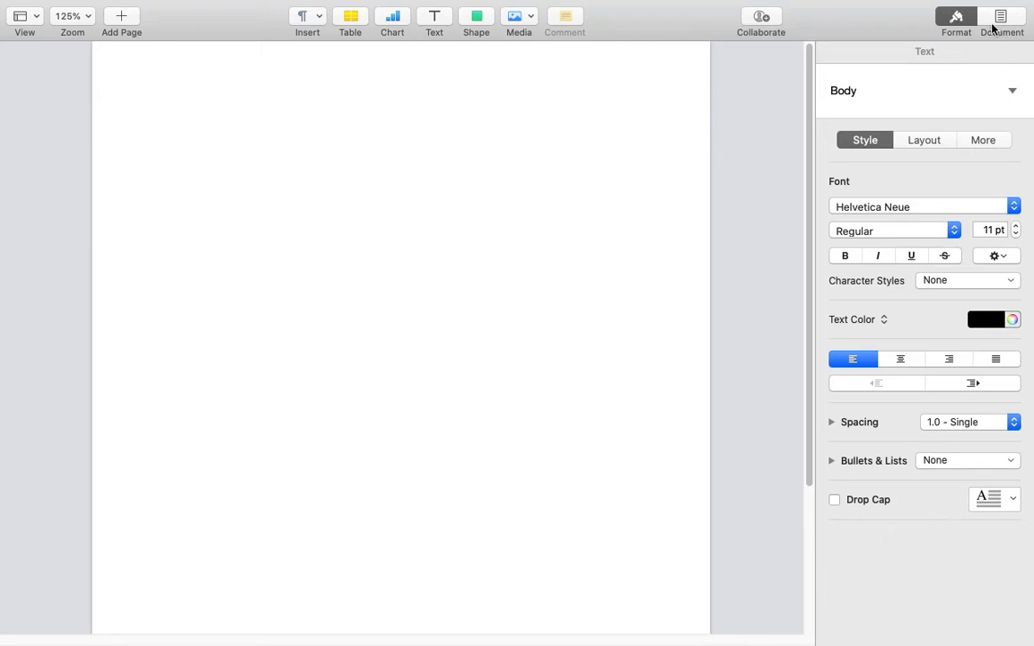
pyautogui.click(957, 19)
pyautogui.click(957, 20)
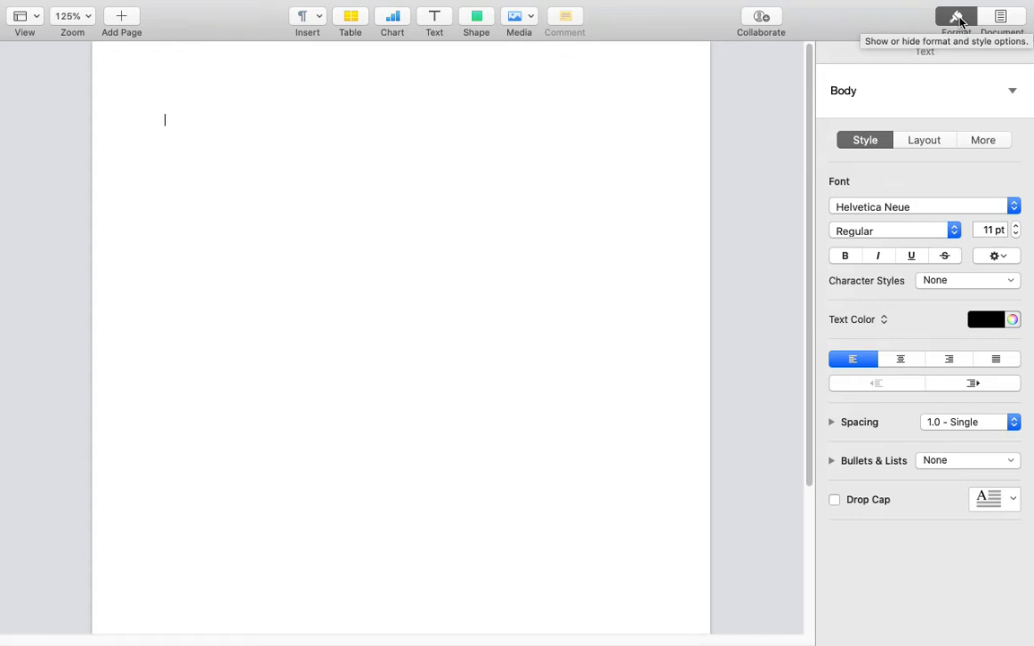
# Insert a basic square shape and set it to No Fill.
pyautogui.click(477, 18)
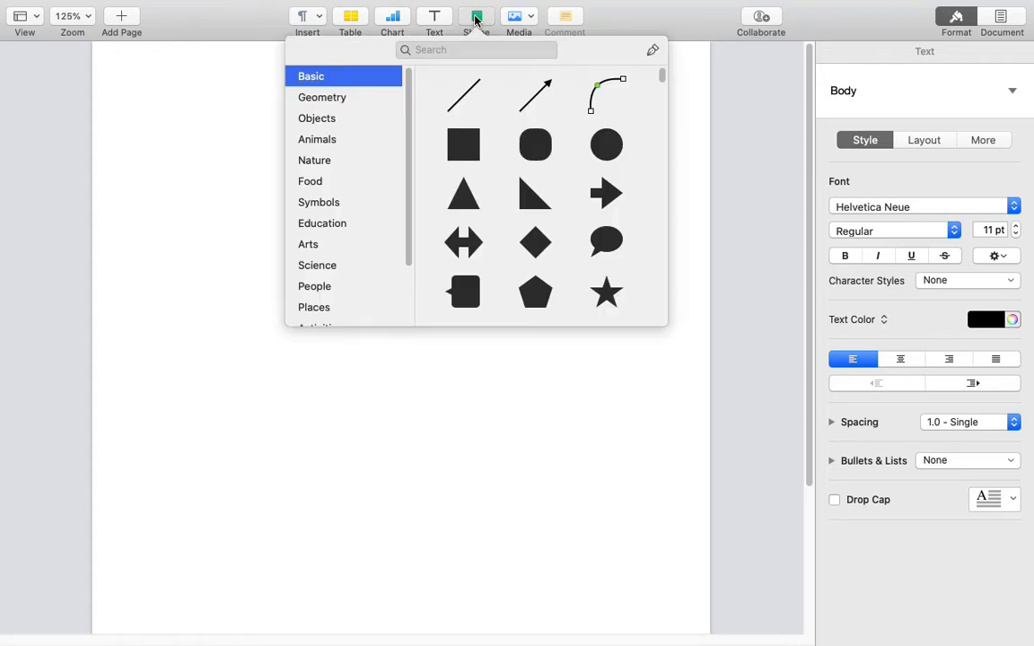
pyautogui.click(463, 144)
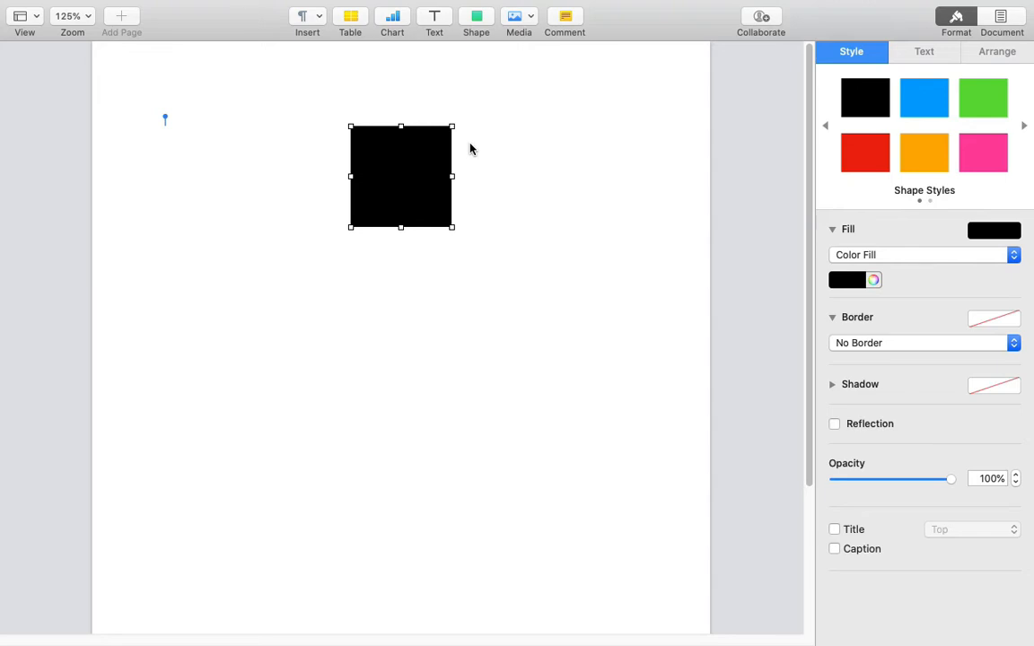
pyautogui.click(997, 256)
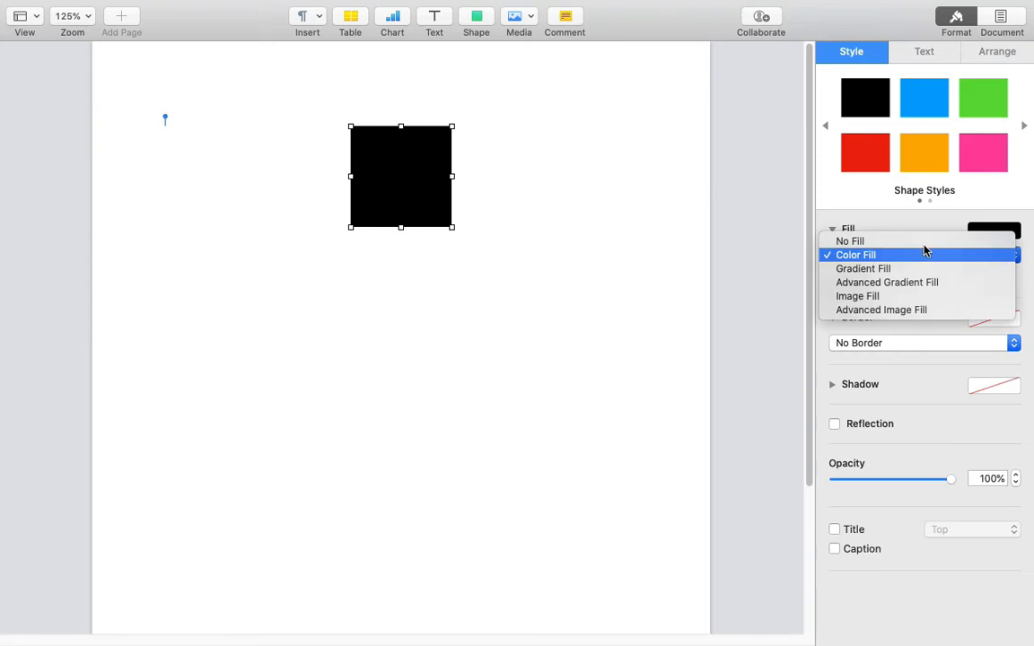
pyautogui.click(915, 241)
# Give the square a solid black line border with a thickness of 1 pt.
pyautogui.click(891, 323)
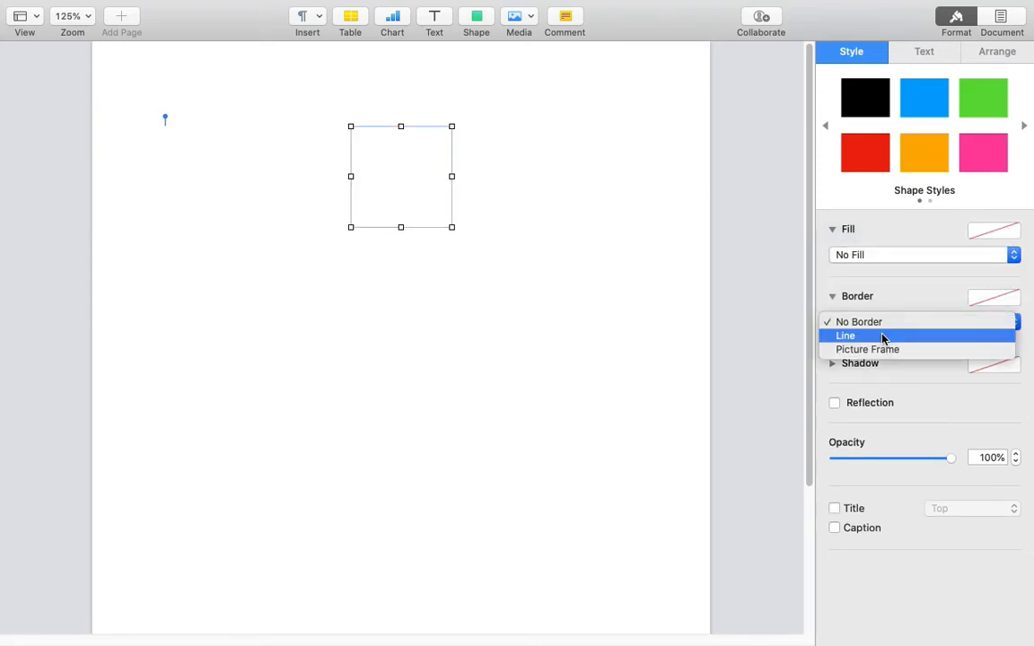
pyautogui.click(882, 337)
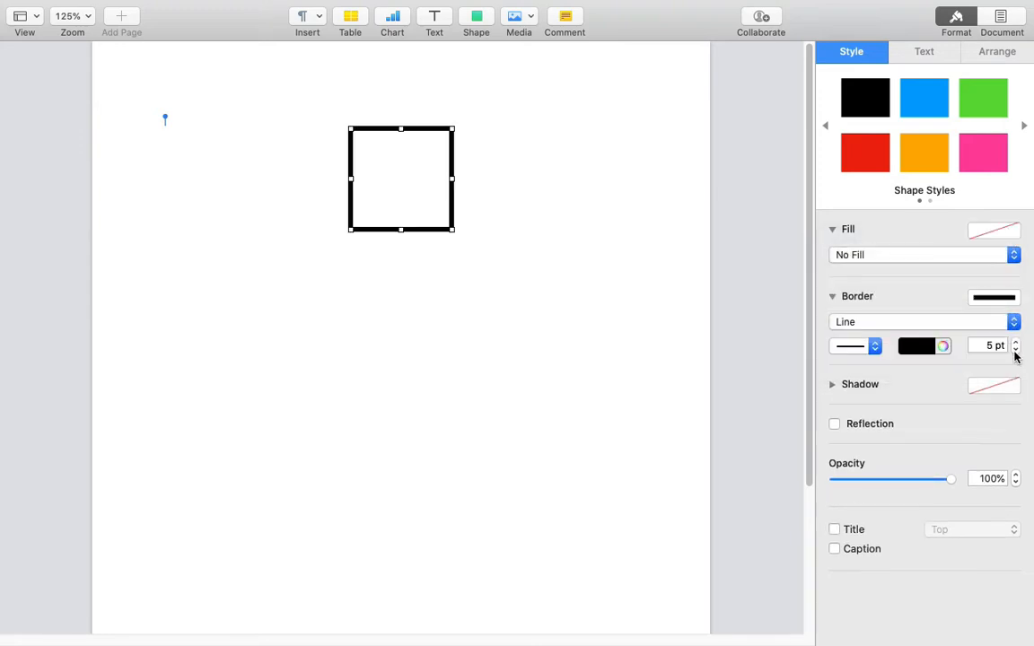
pyautogui.click(1016, 350)
pyautogui.click(1015, 350)
pyautogui.click(1015, 351)
pyautogui.click(1015, 351)
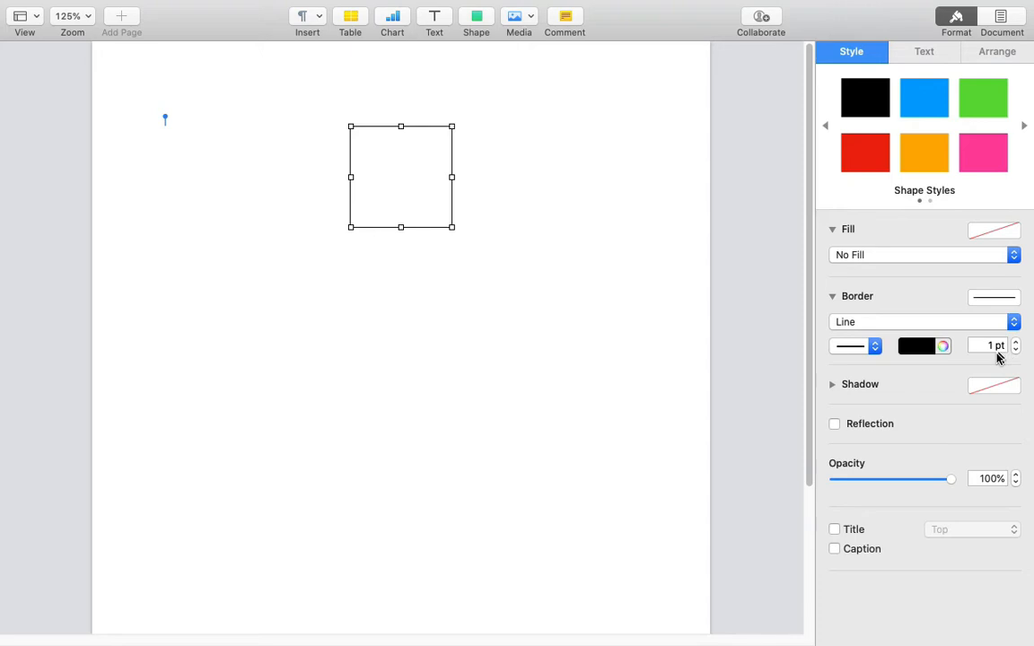
# Resize the square to 4.25 in wide by 5.5 in high and move it near the horizontal middle of the page.
pyautogui.click(996, 53)
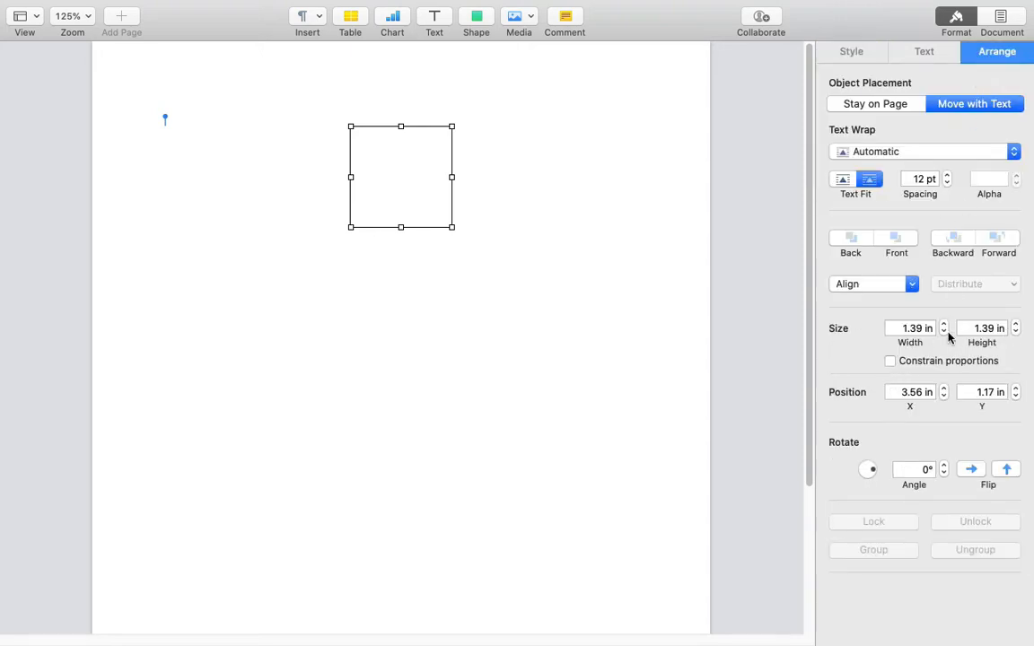
pyautogui.click(898, 329)
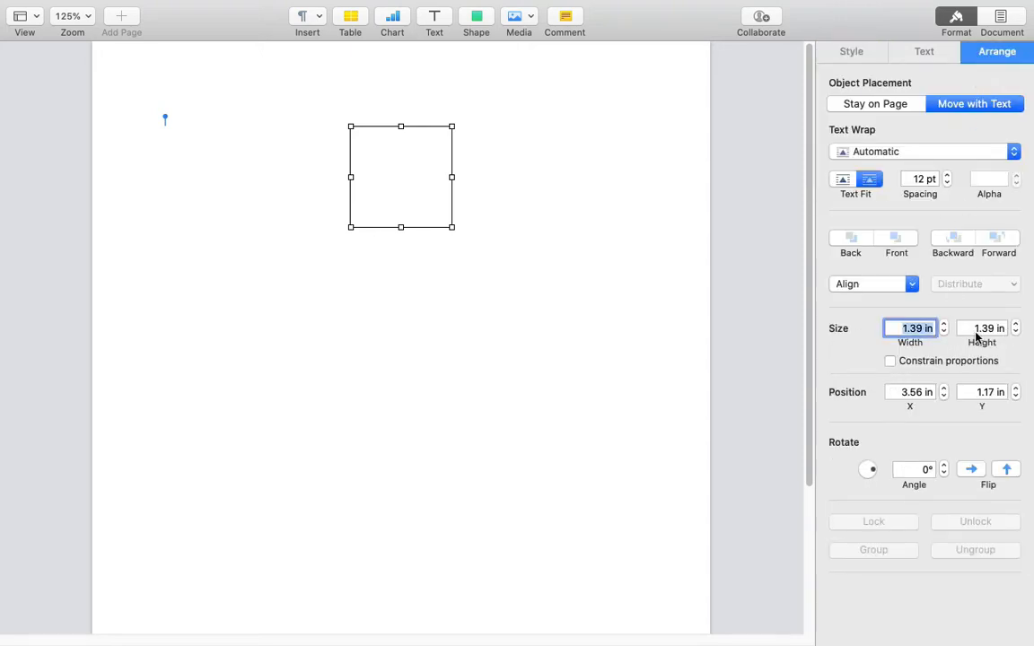
pyautogui.write('4.25')
pyautogui.press('Tab')
pyautogui.write('5.5')
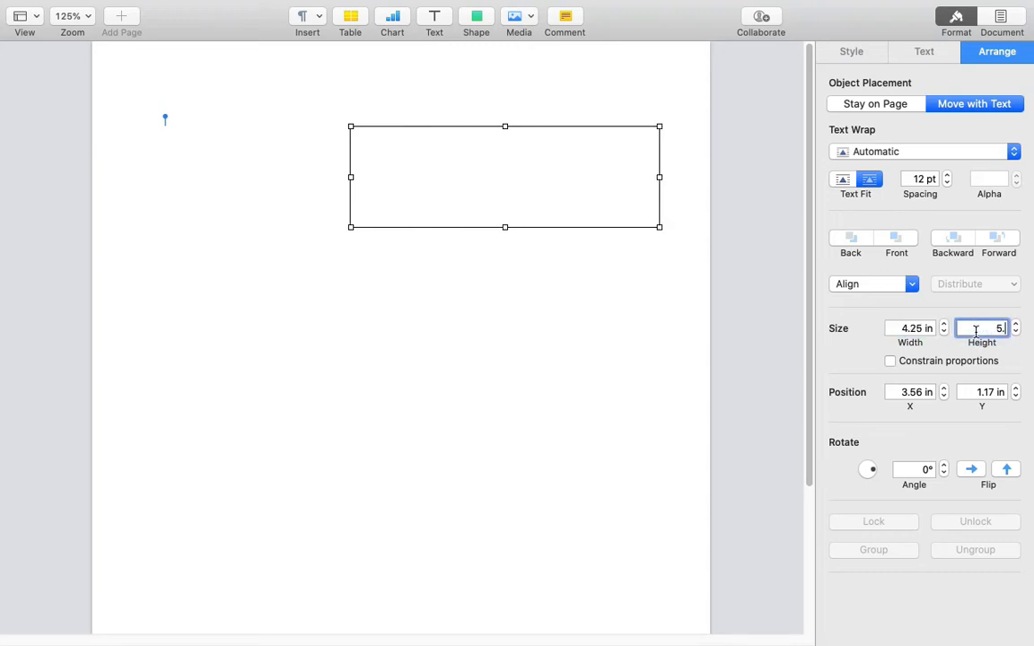
pyautogui.press('Return')
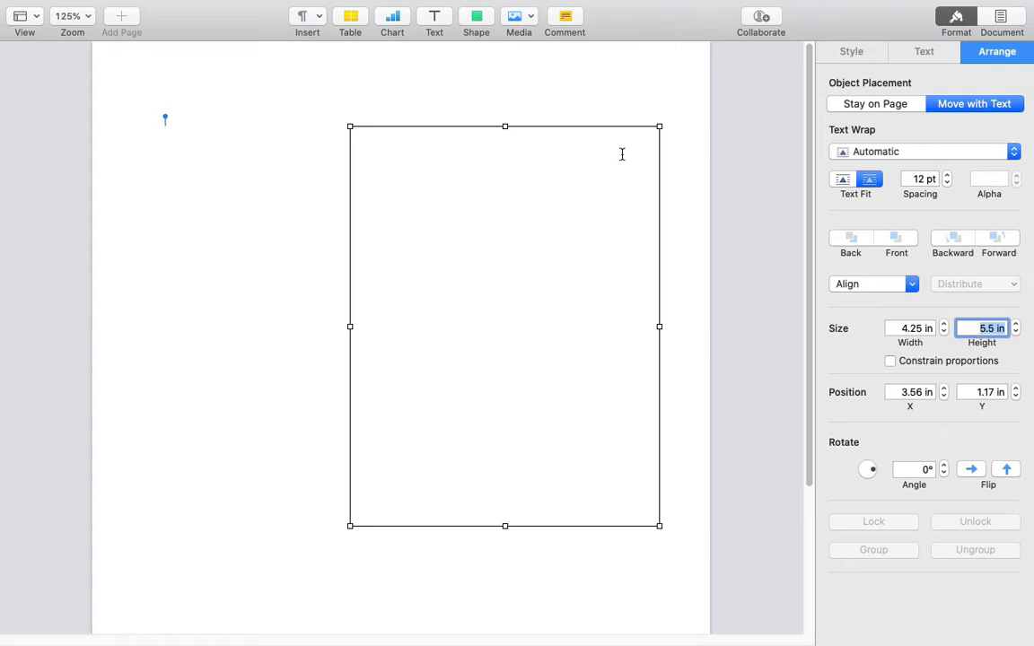
pyautogui.moveTo(607, 130); pyautogui.dragTo(518, 131)
pyautogui.click(628, 202)
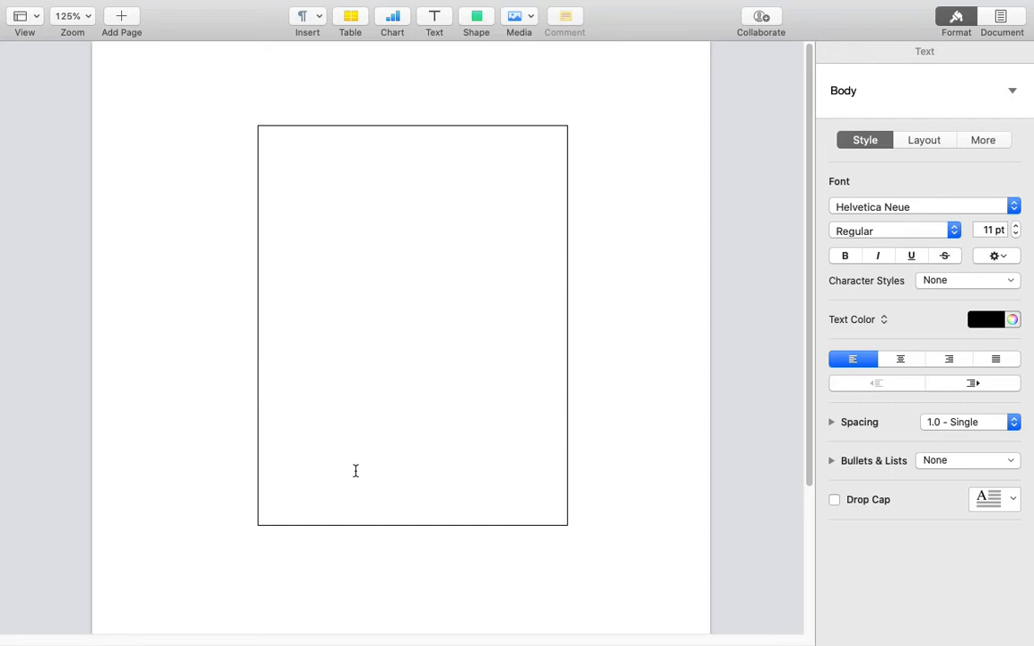
# Start inserting an image from a file and open the Little Princesses folder on the Desktop.
pyautogui.click(513, 20)
pyautogui.click(514, 19)
pyautogui.click(514, 18)
pyautogui.click(545, 144)
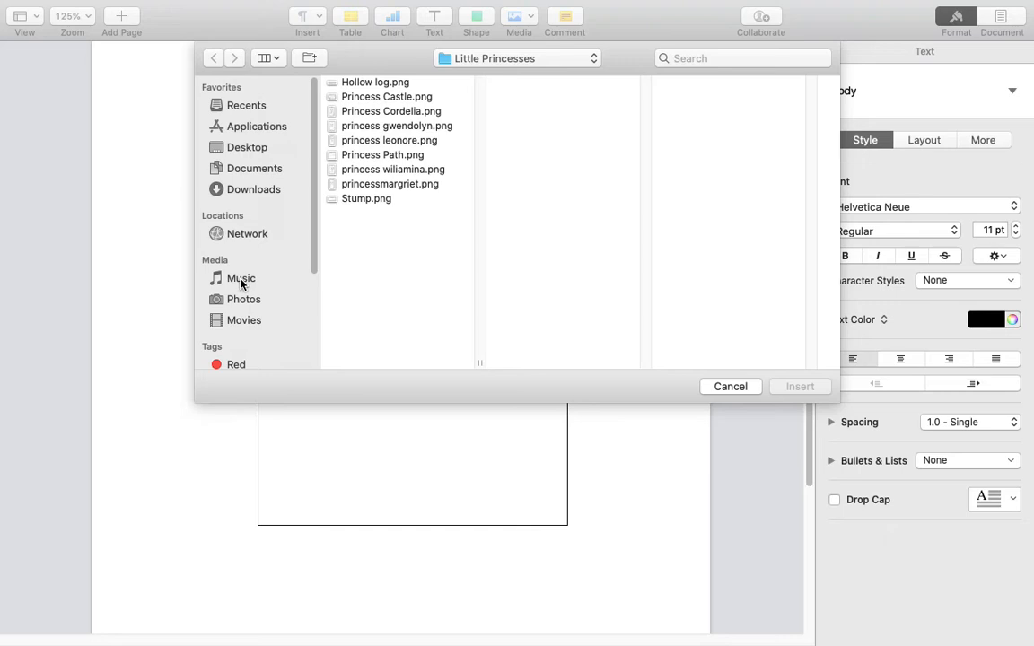
pyautogui.click(245, 153)
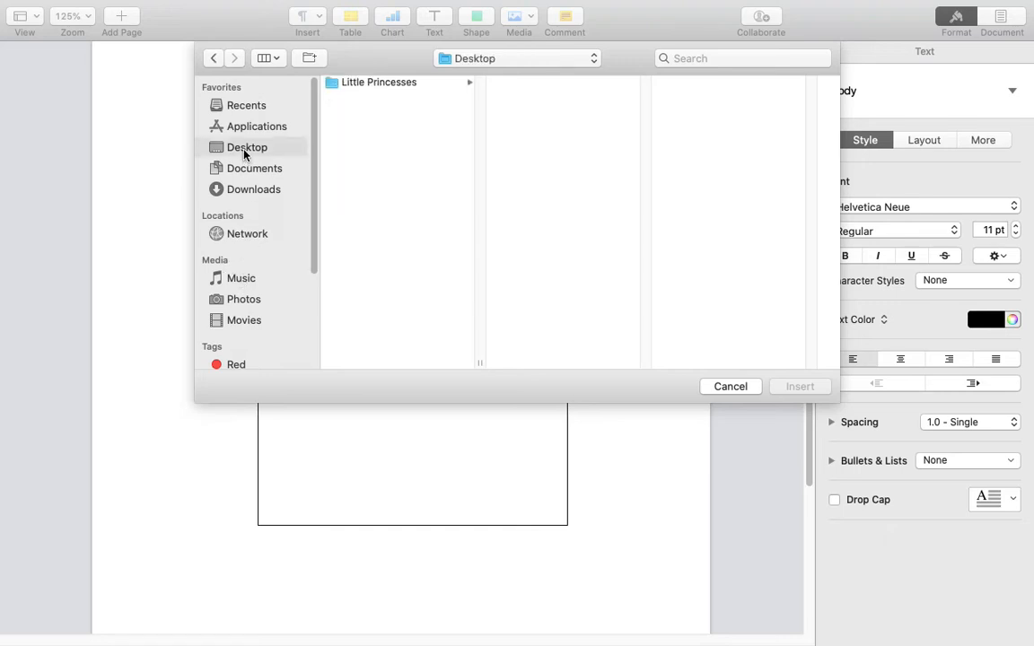
pyautogui.click(358, 85)
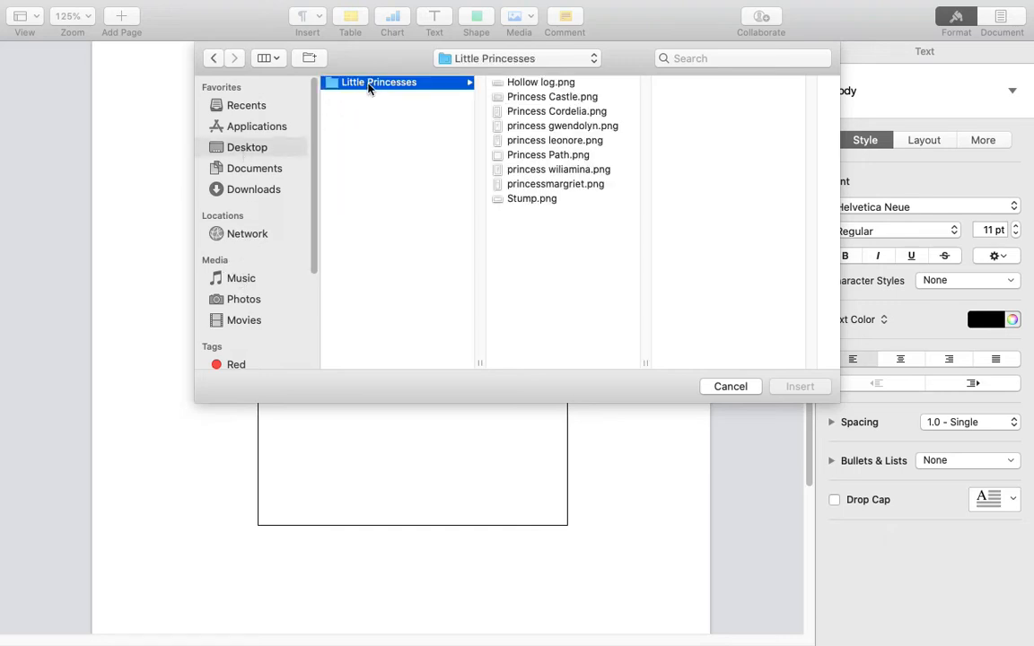
# Try selecting several image files together, from Hollow log.png to princessmargriet.png, and then only Stump.png.
pyautogui.click(531, 83)
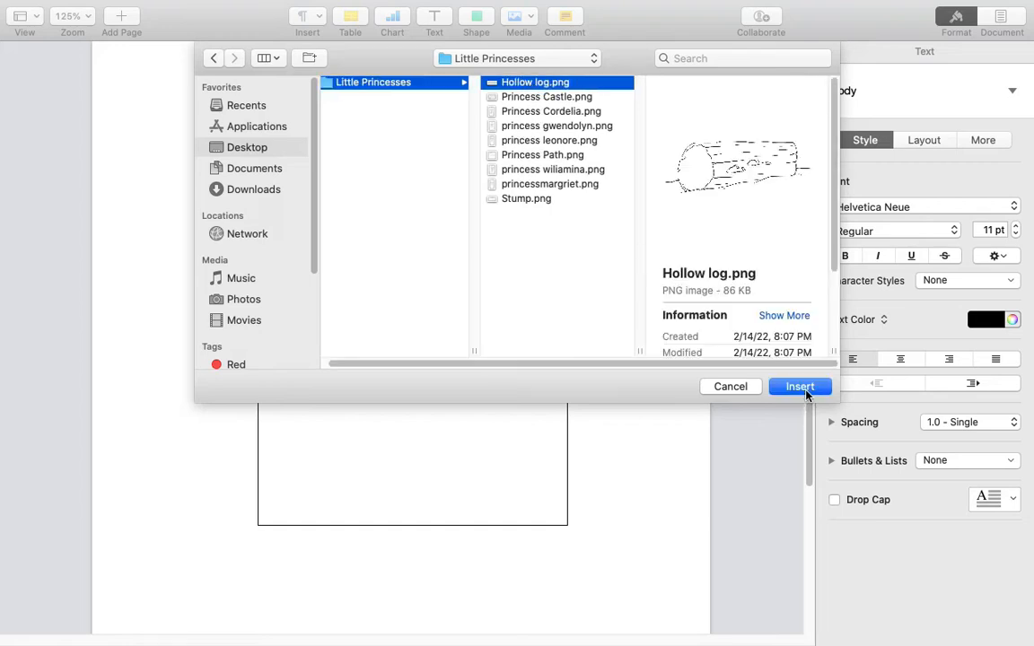
pyautogui.keyDown('shift'); pyautogui.click(543, 97); pyautogui.keyUp('shift')
pyautogui.keyDown('shift'); pyautogui.click(543, 112); pyautogui.keyUp('shift')
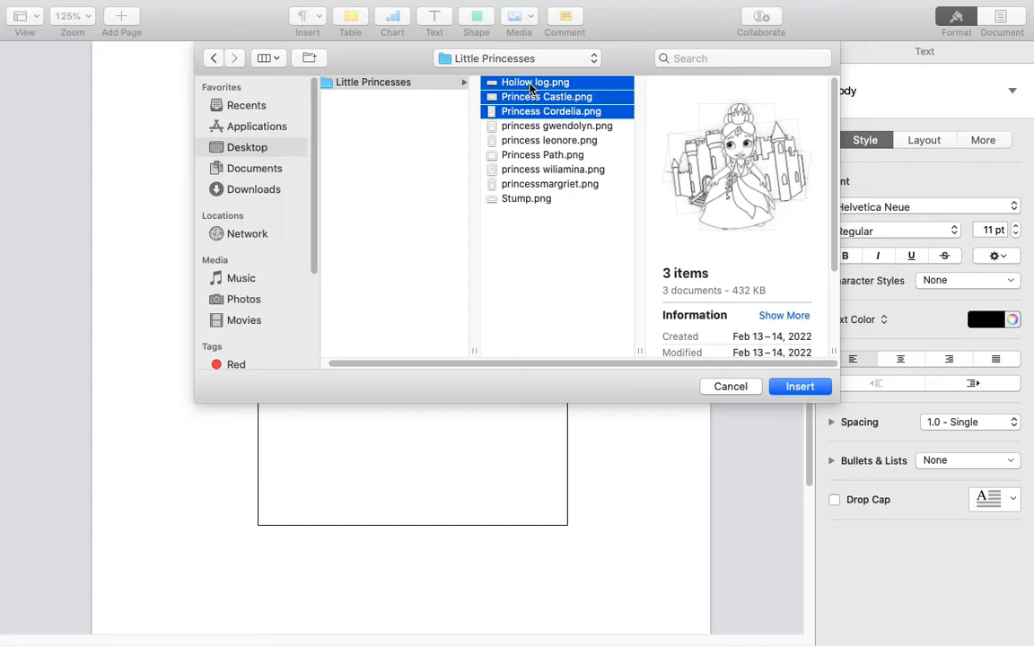
pyautogui.keyDown('shift'); pyautogui.click(557, 185); pyautogui.keyUp('shift')
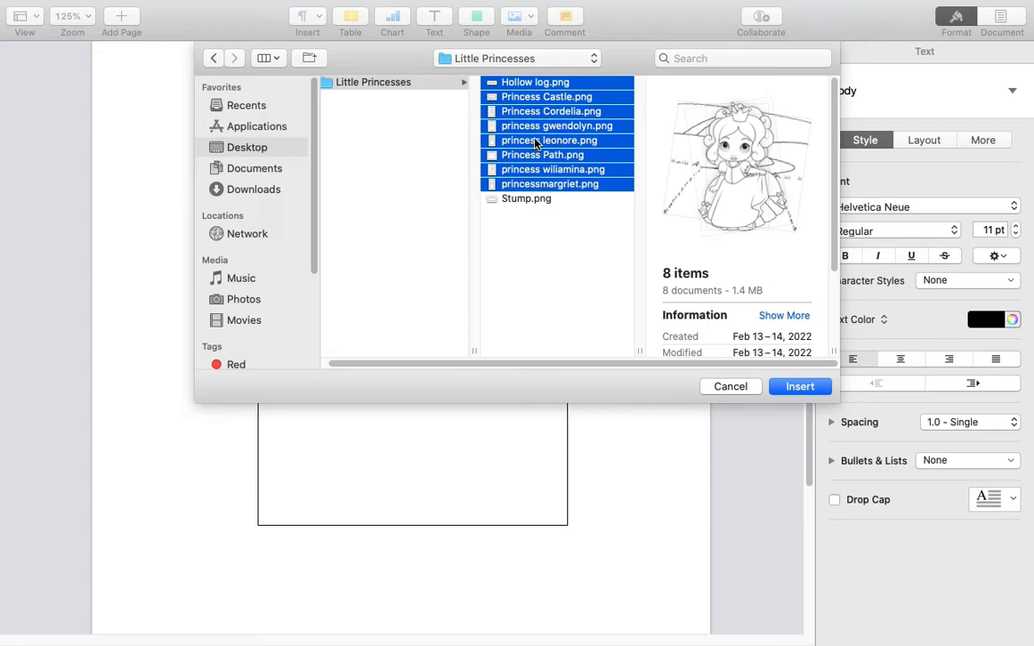
pyautogui.click(551, 198)
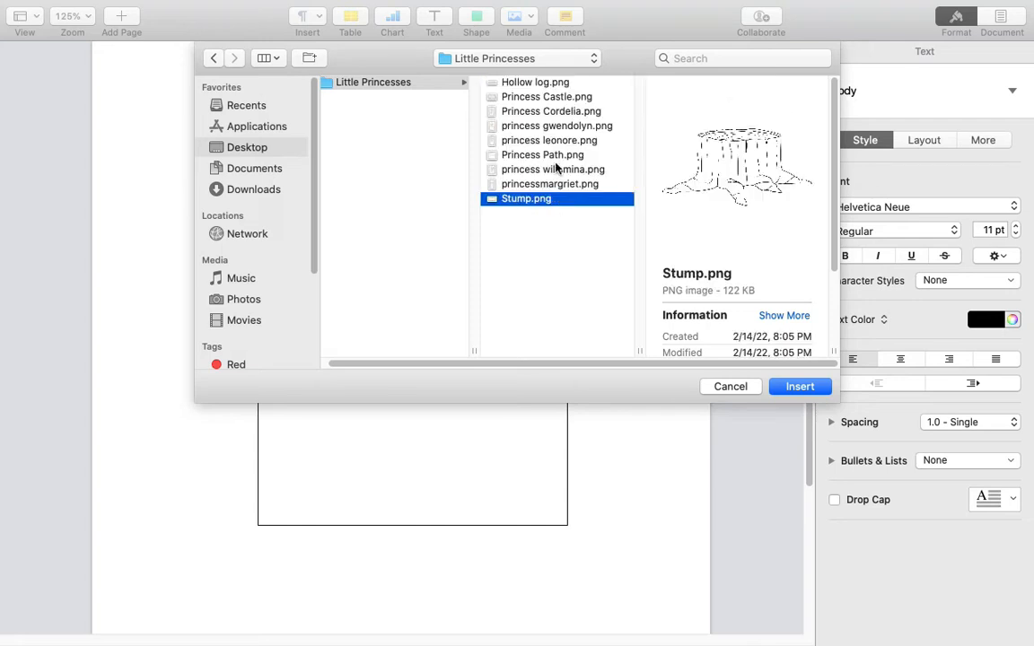
# Insert Princess Path.png into the document.
pyautogui.click(554, 158)
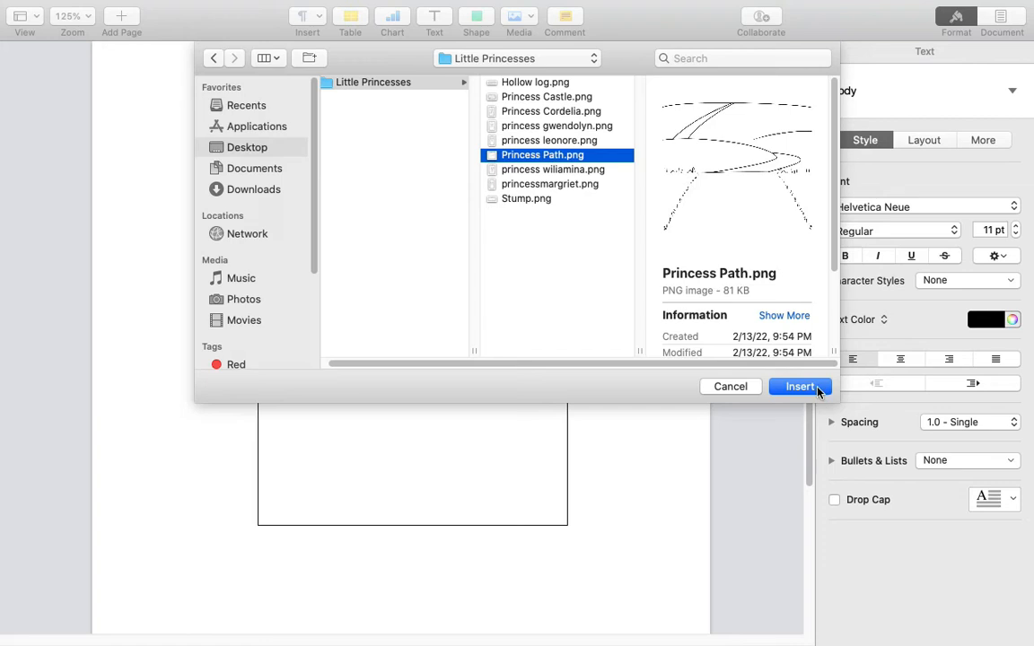
pyautogui.click(800, 387)
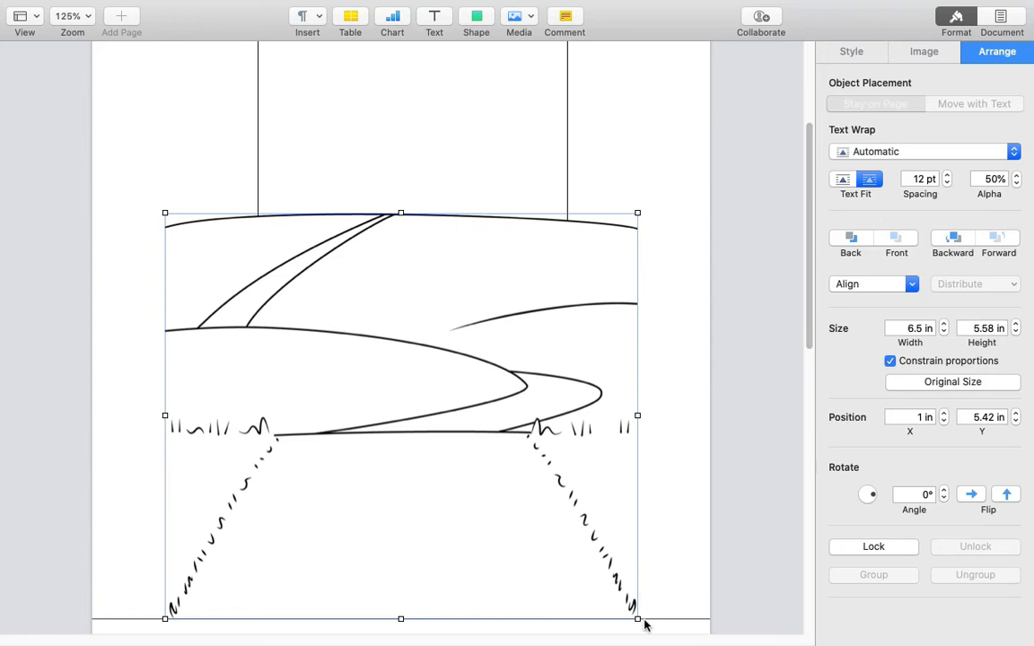
# Scale the path image to about 4.26 by 3.66 in and place it flush in the lower part of the rectangle.
pyautogui.moveTo(637, 619); pyautogui.dragTo(455, 438)
pyautogui.moveTo(347, 361); pyautogui.dragTo(432, 165)
pyautogui.moveTo(552, 319); pyautogui.dragTo(567, 333)
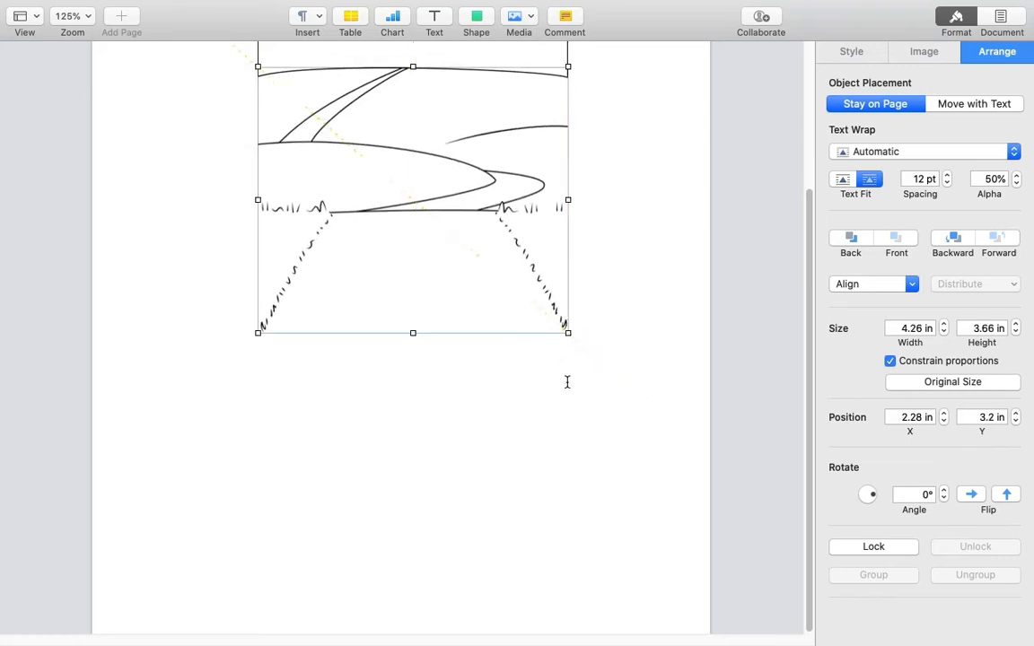
pyautogui.moveTo(451, 268)
pyautogui.mouseDown()
pyautogui.moveTo(453, 255)
pyautogui.moveTo(453, 269)
pyautogui.mouseUp()
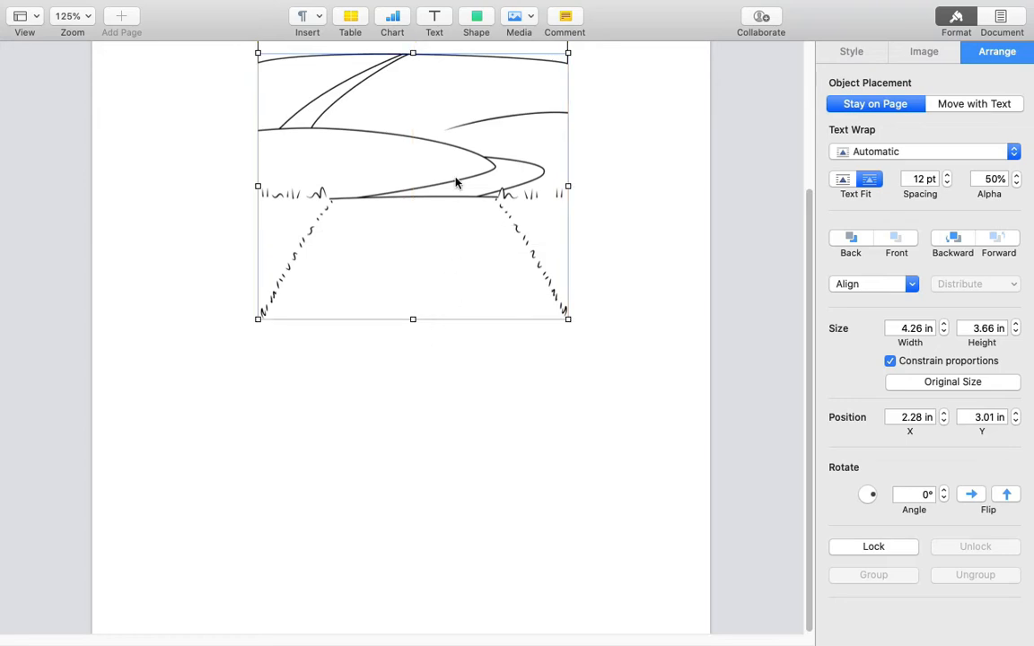
pyautogui.moveTo(456, 182); pyautogui.dragTo(377, 145)
pyautogui.click(635, 425)
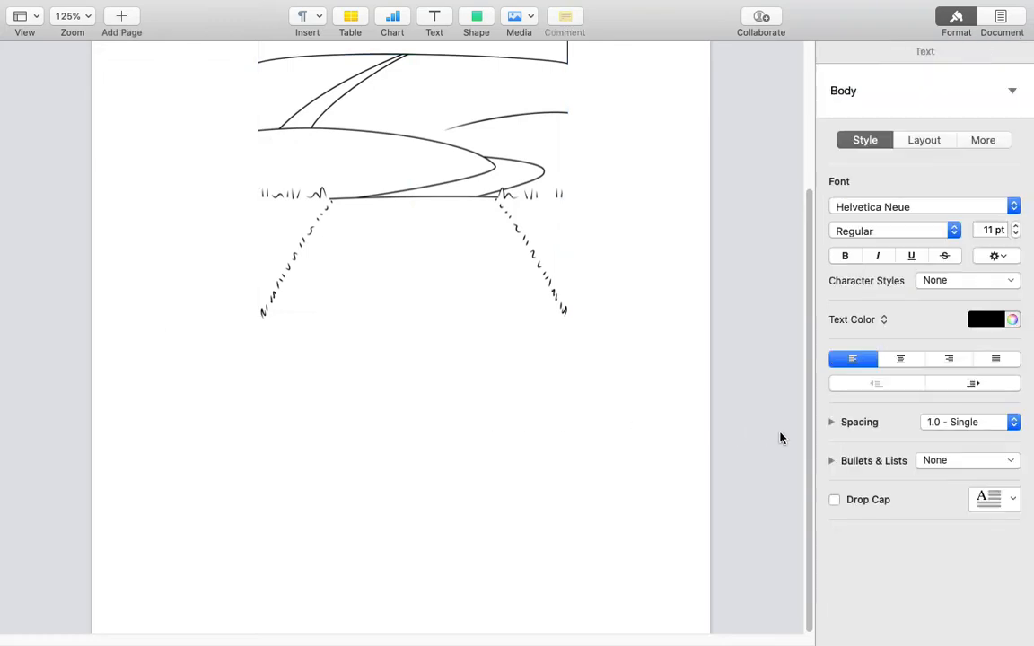
# Try resizing the path image from its corner and bottom edge with proportions constrained.
pyautogui.scroll(5, 280, 482)
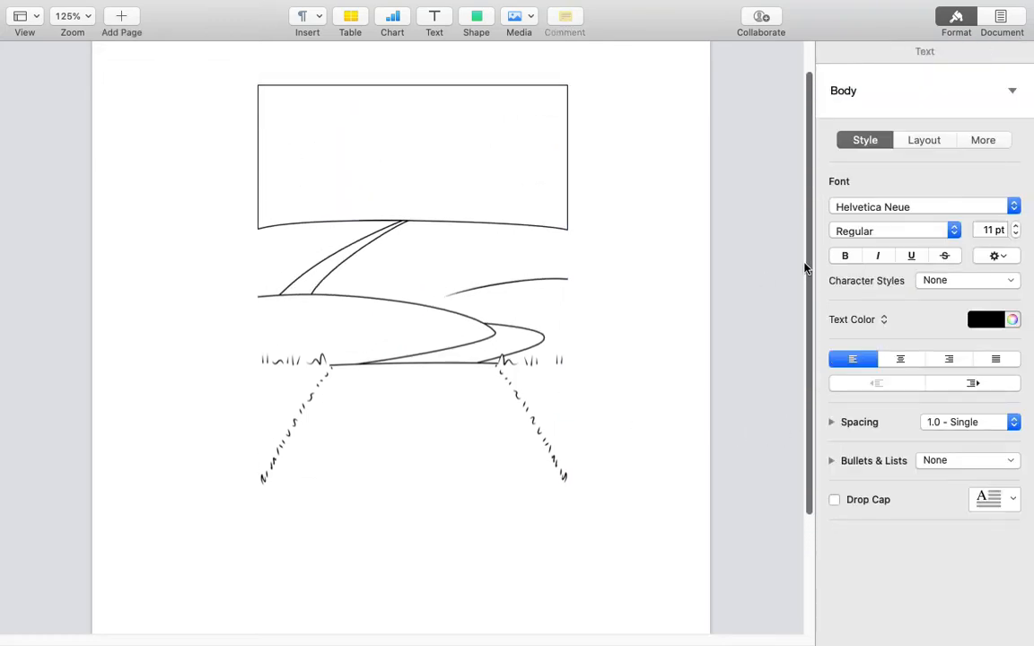
pyautogui.click(497, 457)
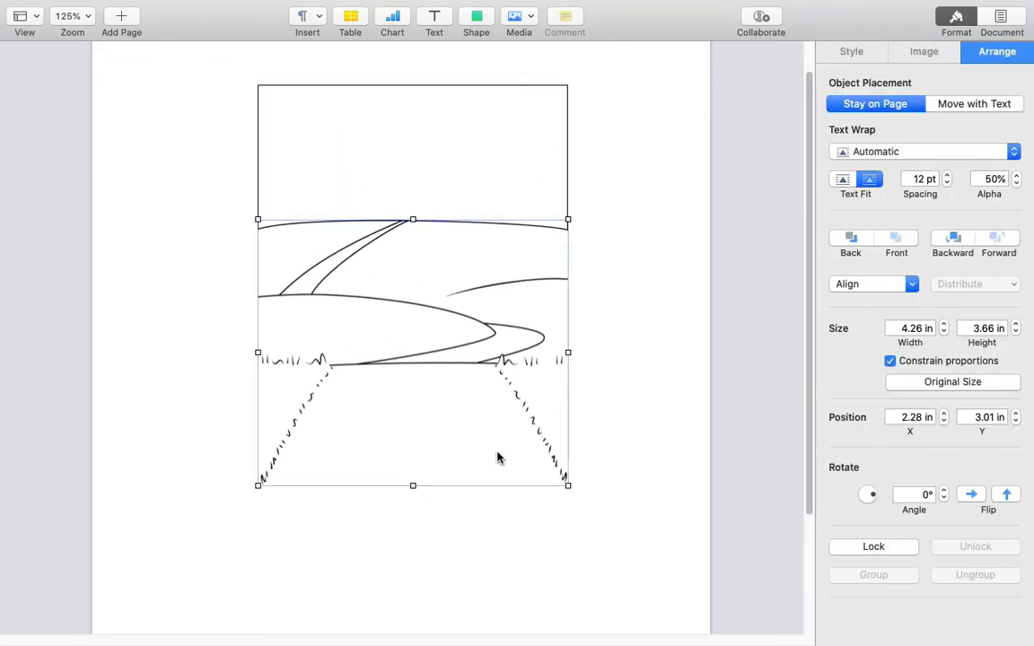
pyautogui.moveTo(566, 489)
pyautogui.mouseDown()
pyautogui.moveTo(496, 424)
pyautogui.moveTo(561, 482)
pyautogui.mouseUp()
pyautogui.moveTo(413, 487)
pyautogui.mouseDown()
pyautogui.moveTo(411, 376)
pyautogui.moveTo(412, 486)
pyautogui.mouseUp()
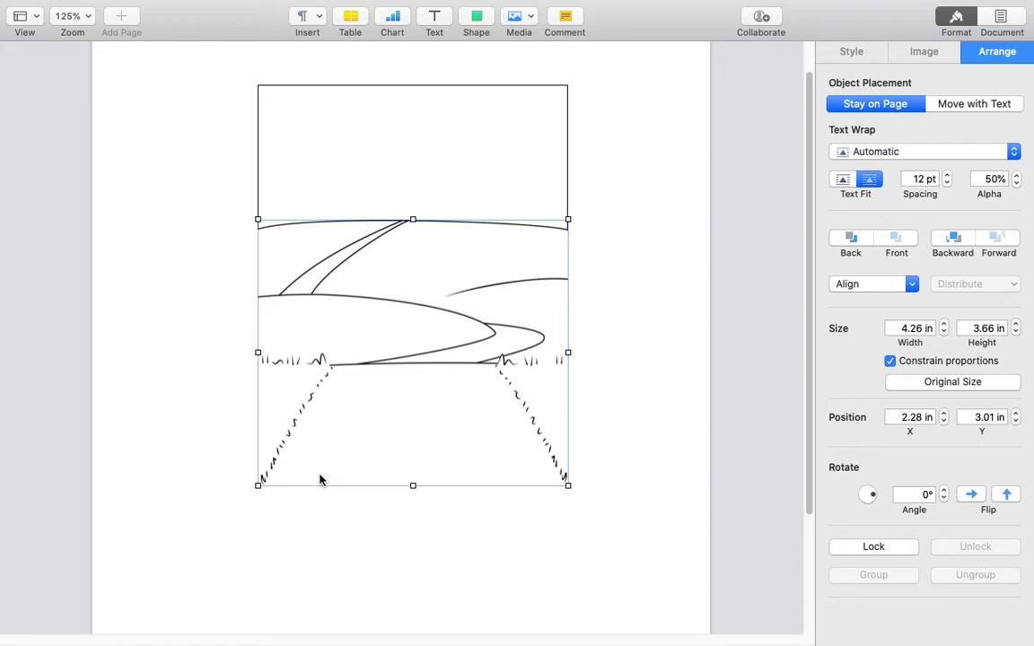
pyautogui.moveTo(413, 485)
pyautogui.mouseDown()
pyautogui.moveTo(415, 427)
pyautogui.moveTo(404, 480)
pyautogui.moveTo(413, 486)
pyautogui.mouseUp()
# Try stretching the path image's height and width with proportions unconstrained, and restore it to 4.26 by 3.66 in with proportions constrained.
pyautogui.click(890, 361)
pyautogui.moveTo(412, 485); pyautogui.dragTo(409, 327)
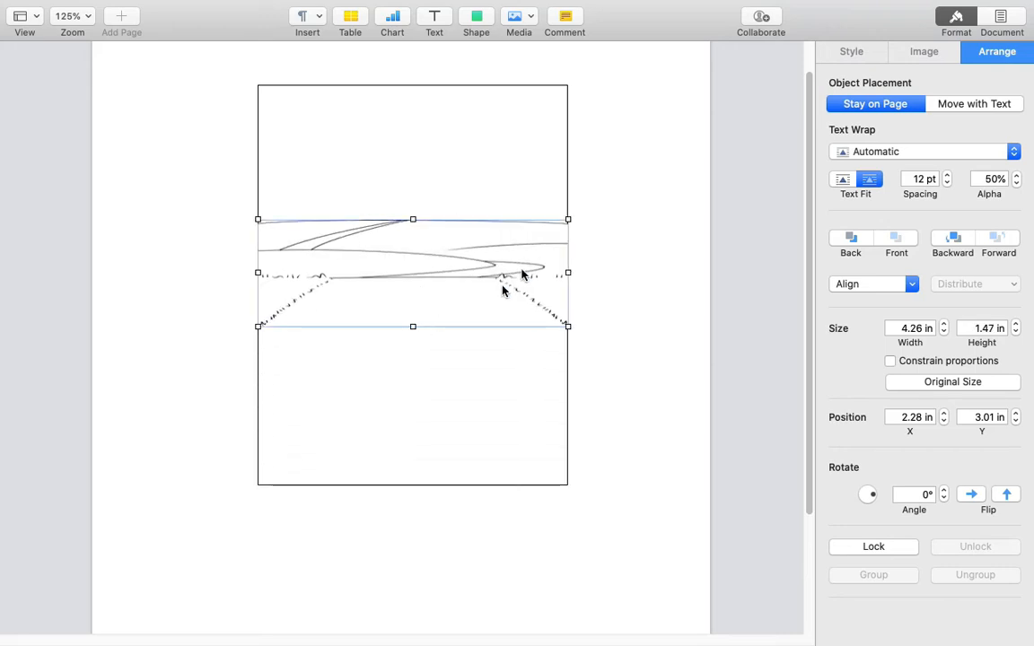
pyautogui.moveTo(566, 272); pyautogui.dragTo(481, 273)
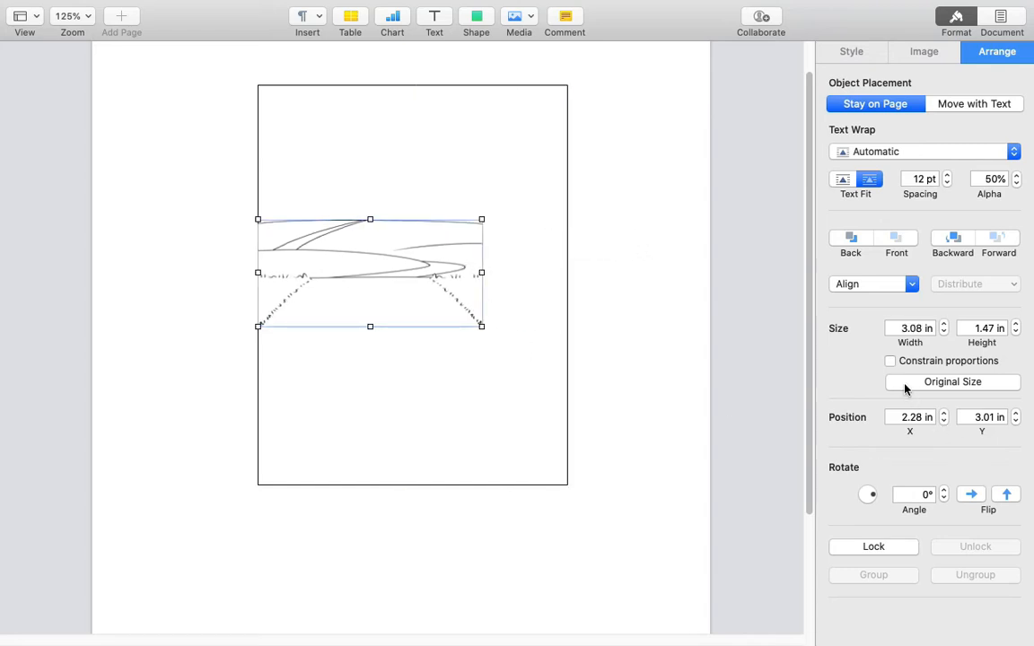
pyautogui.moveTo(481, 329); pyautogui.dragTo(567, 486)
pyautogui.click(890, 361)
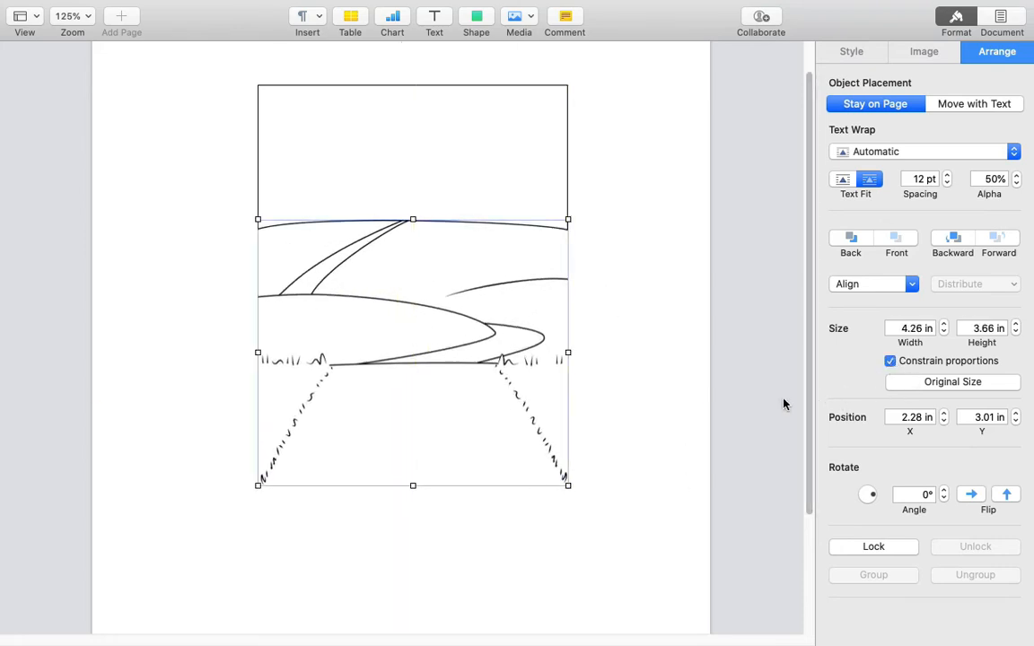
pyautogui.click(664, 439)
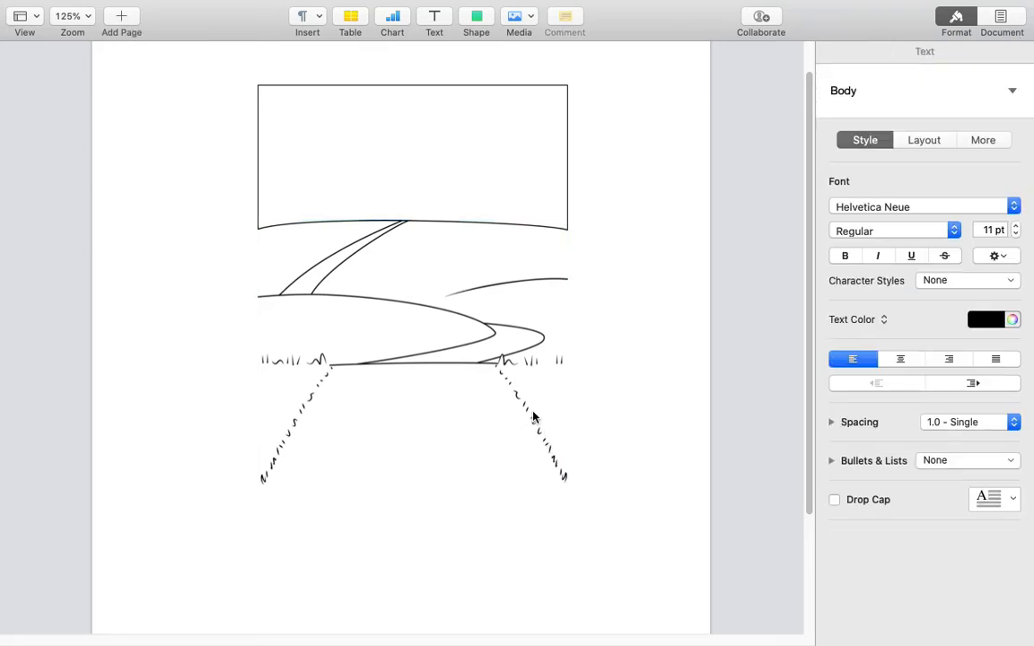
# Insert Princess Castle.png from the Little Princesses folder.
pyautogui.click(527, 22)
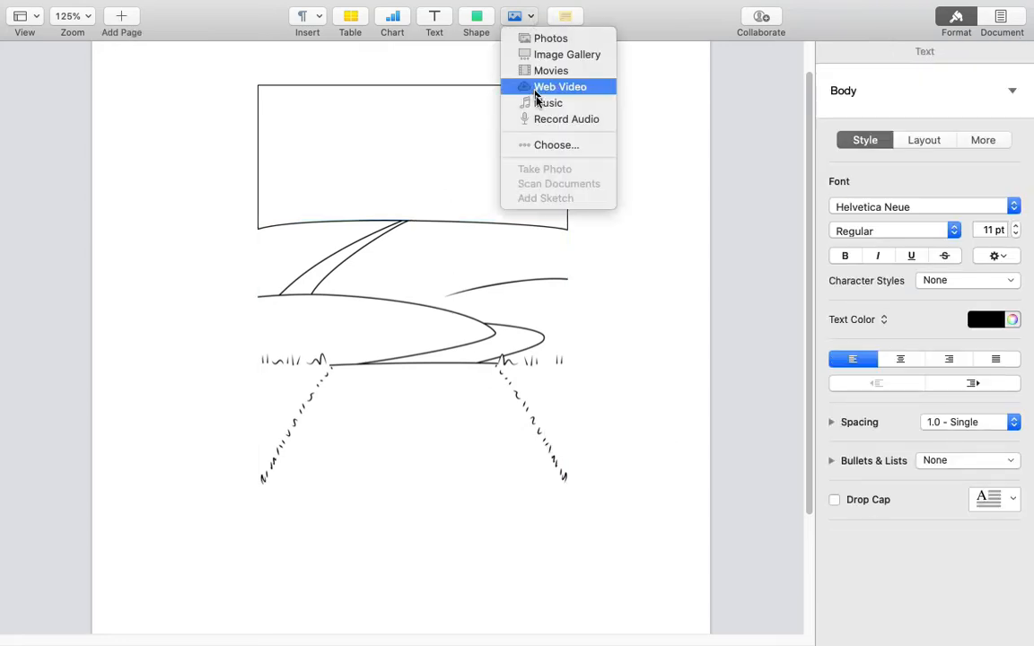
pyautogui.click(542, 146)
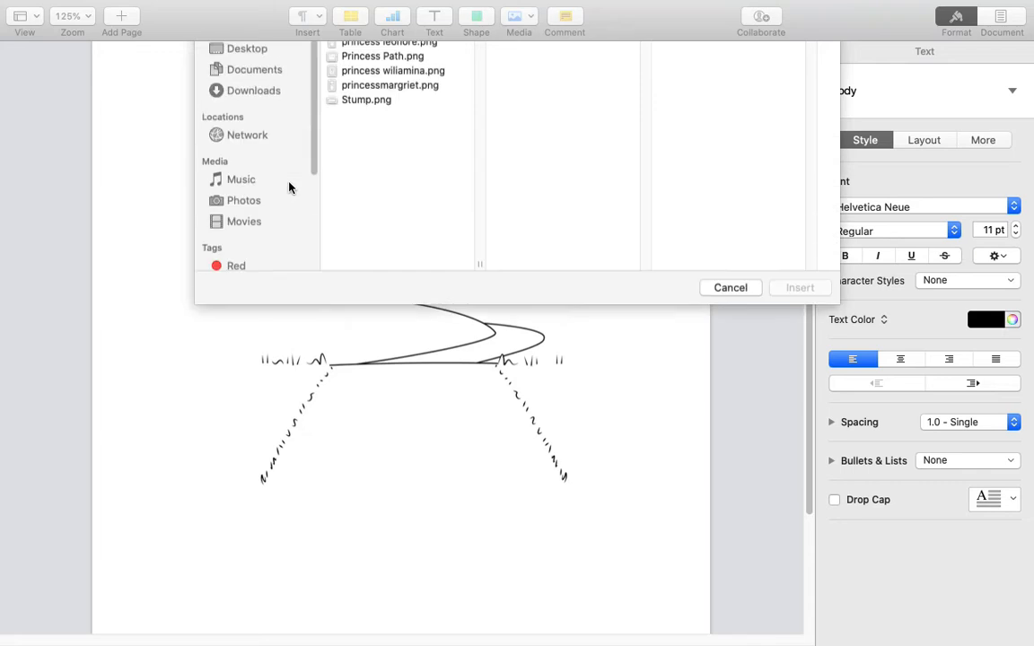
pyautogui.doubleClick(386, 97)
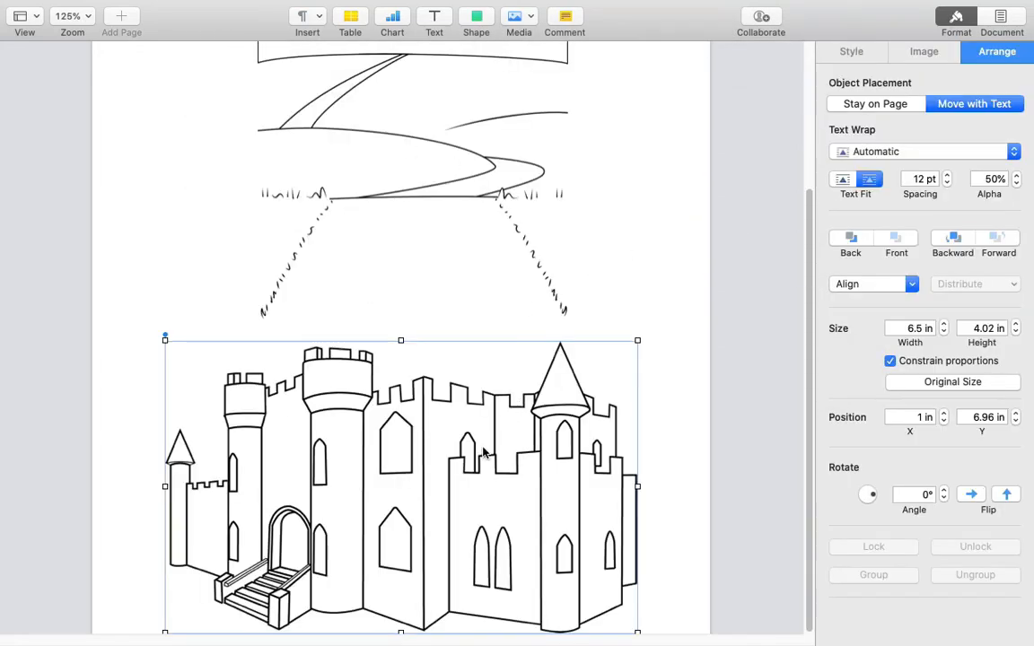
# Scale the castle image to about 1.76 by 1.09 in and place it on the horizon at the far end of the path.
pyautogui.moveTo(470, 503); pyautogui.dragTo(470, 218)
pyautogui.scroll(5, 717, 396)
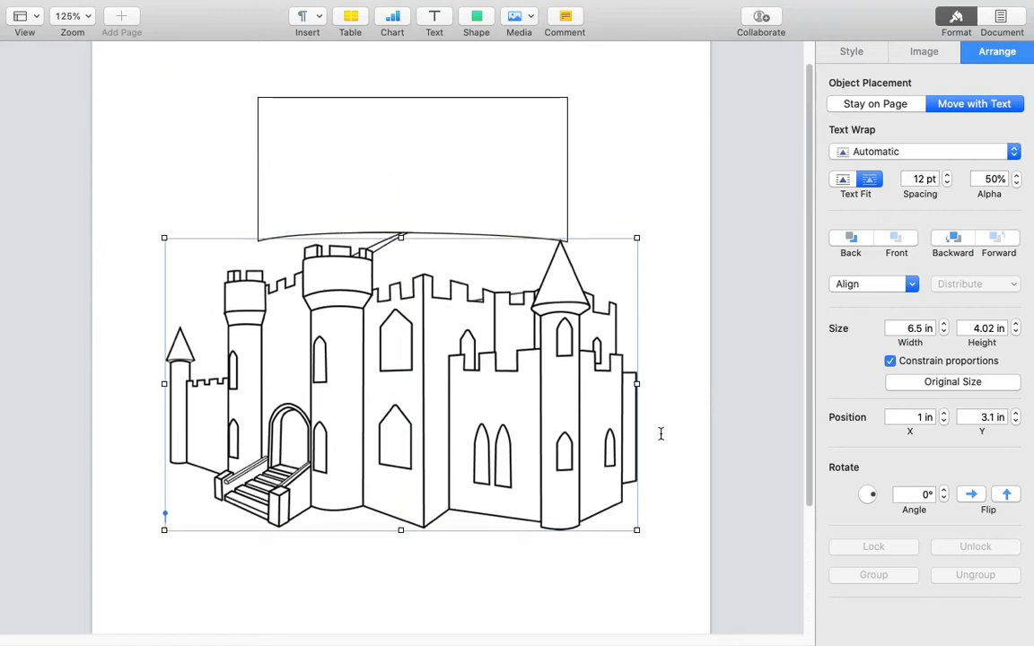
pyautogui.moveTo(635, 557); pyautogui.dragTo(406, 270)
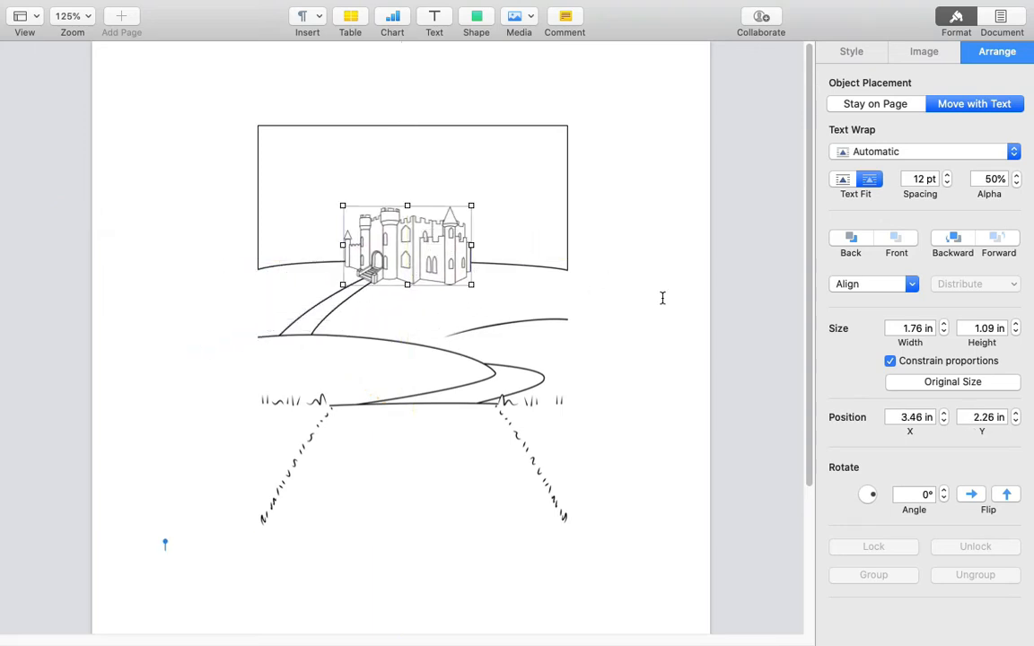
pyautogui.click(664, 304)
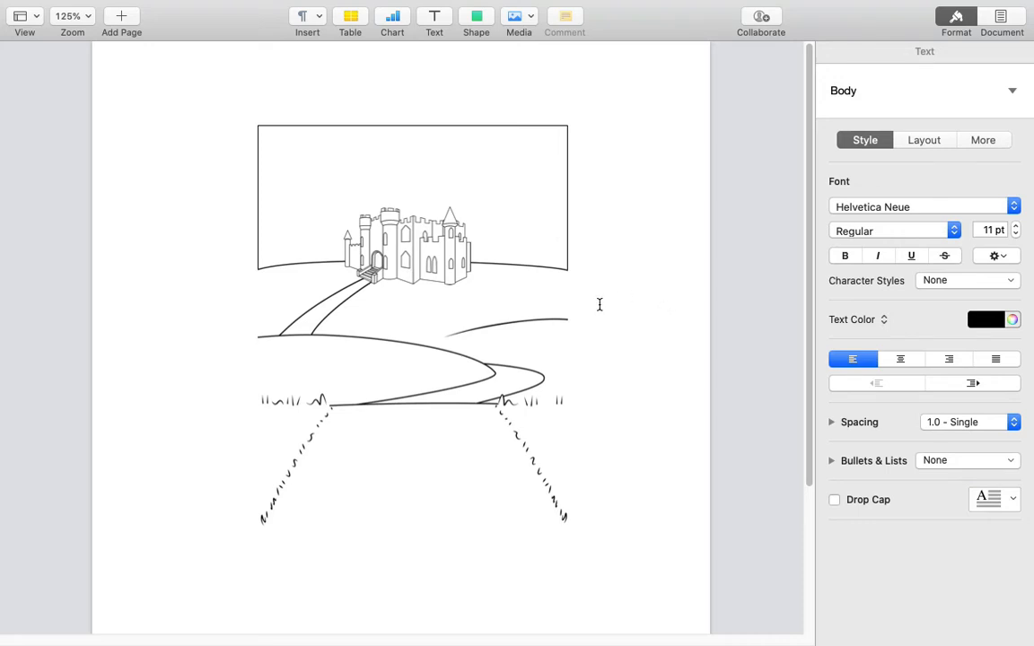
# Try flipping the castle image horizontally and vertically, restoring its original orientation each time.
pyautogui.click(426, 254)
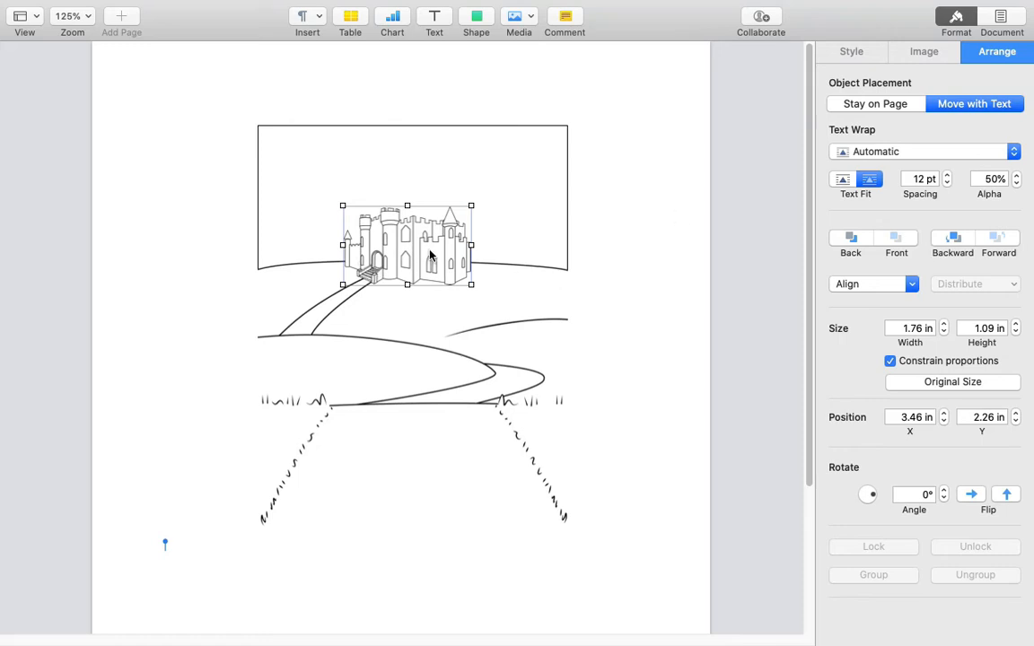
pyautogui.click(973, 496)
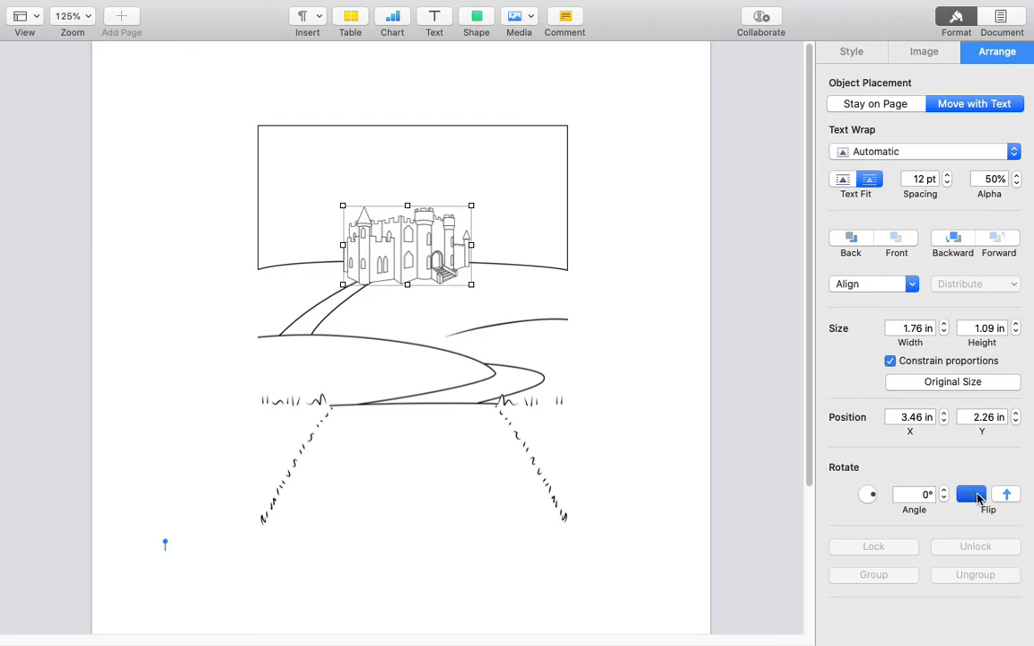
pyautogui.click(976, 497)
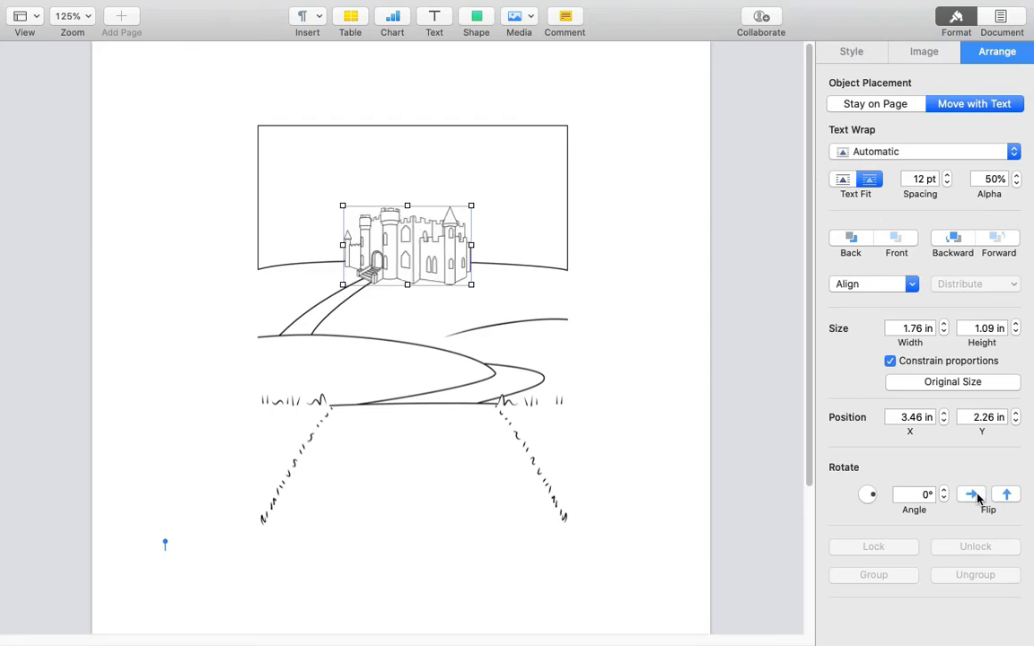
pyautogui.click(1007, 496)
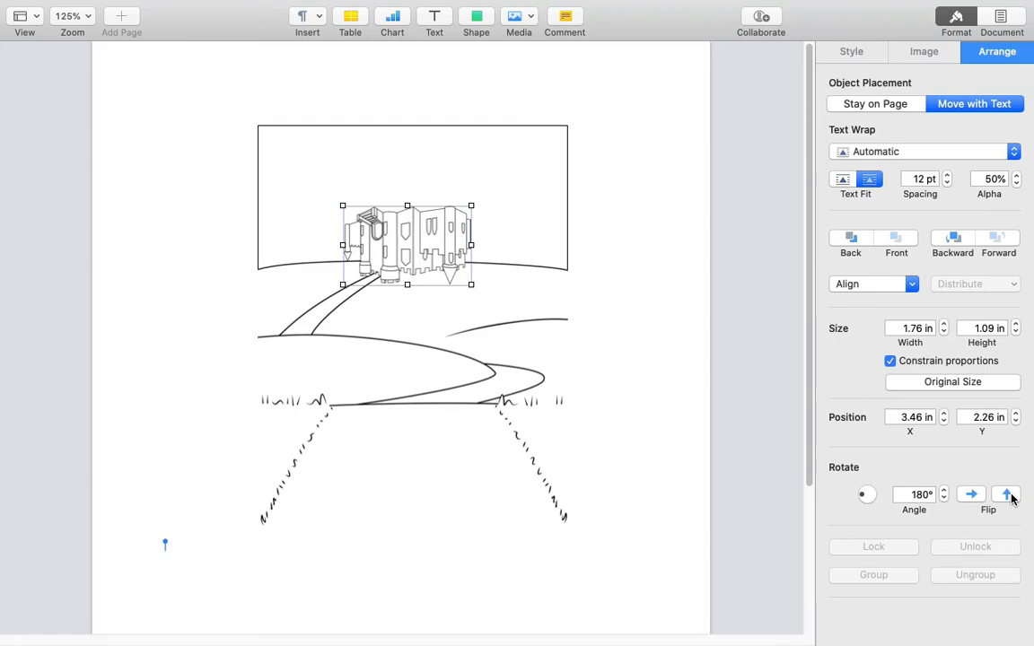
pyautogui.click(1008, 497)
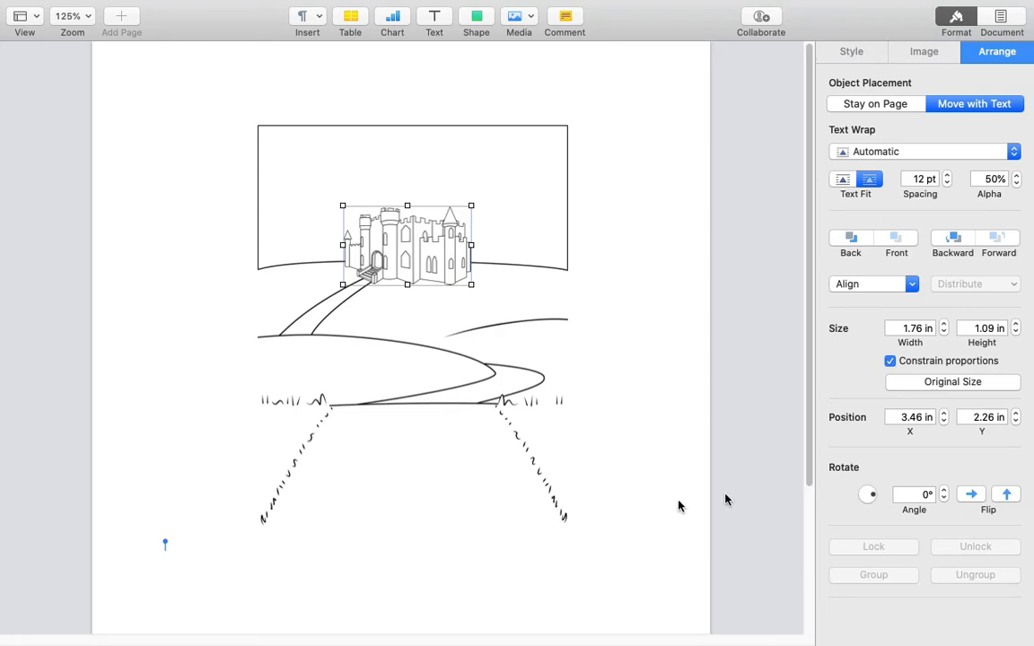
# Try flipping the path image horizontally and vertically, and return it to its original orientation.
pyautogui.click(401, 345)
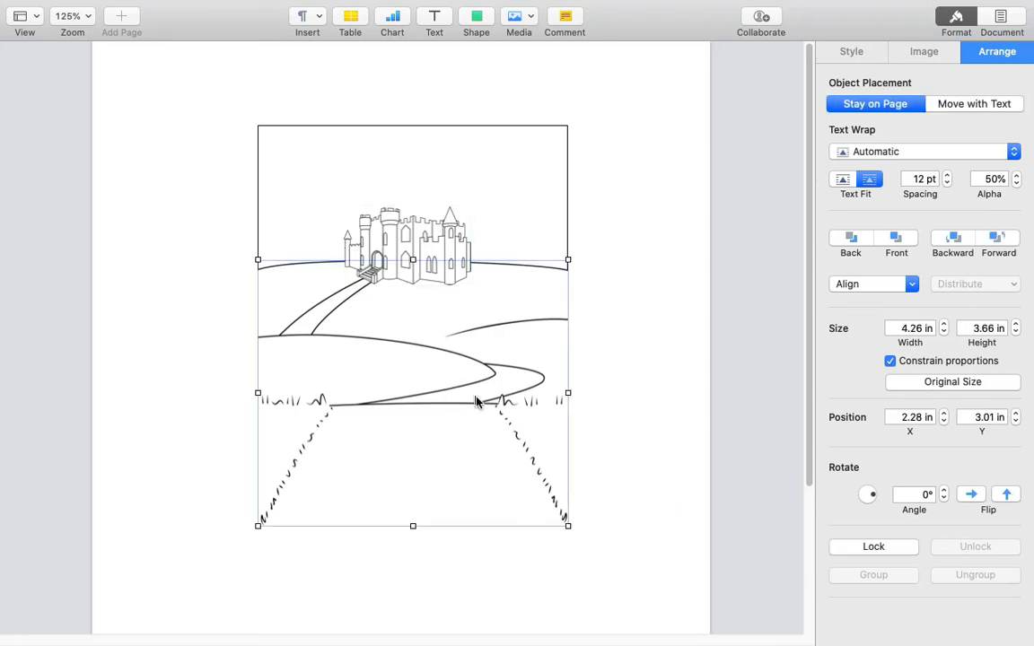
pyautogui.click(973, 496)
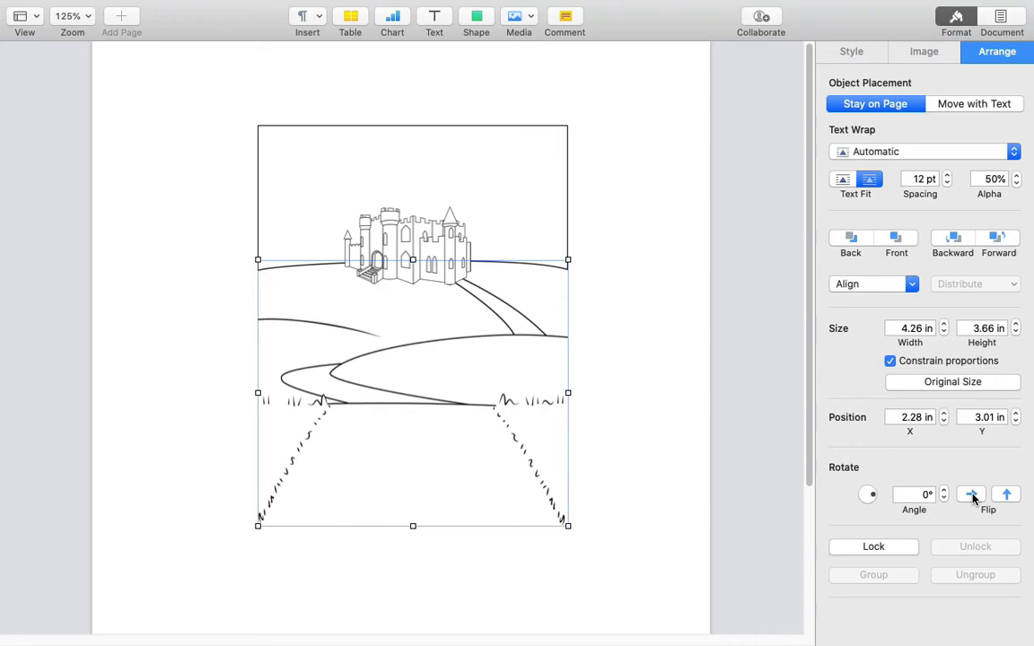
pyautogui.click(973, 495)
pyautogui.click(973, 495)
pyautogui.click(973, 496)
pyautogui.click(1008, 496)
pyautogui.click(1007, 495)
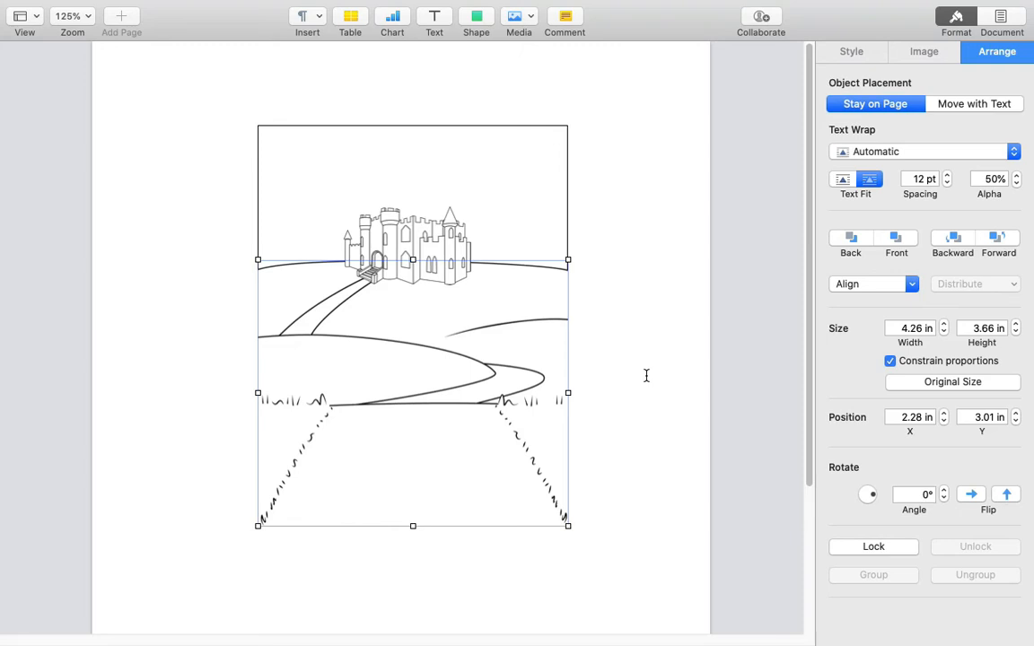
pyautogui.click(648, 382)
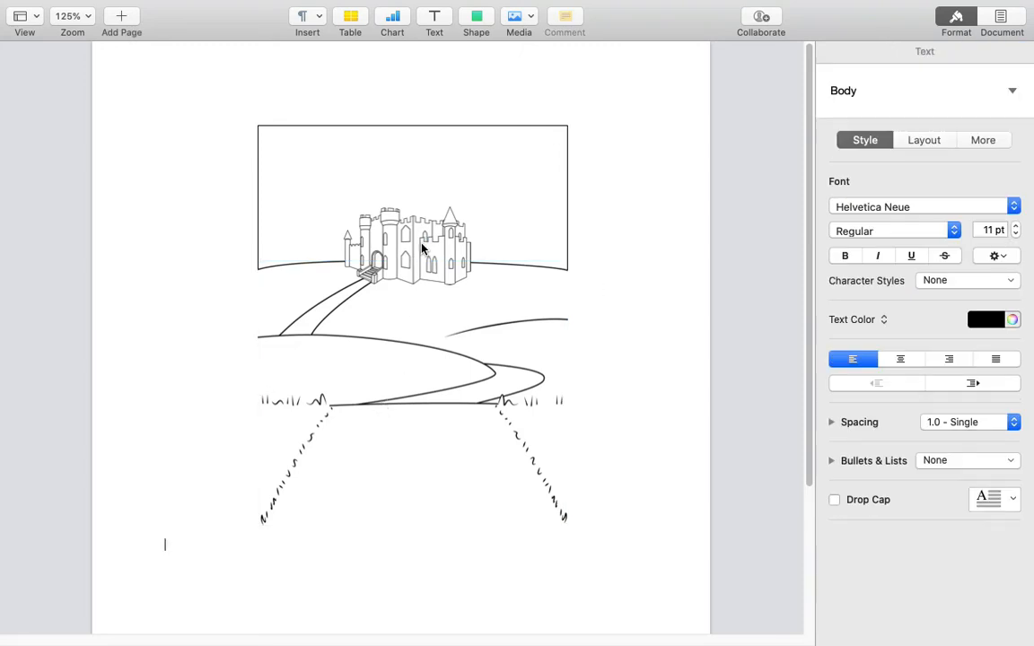
# Insert Princess Cordelia.png and princess gwendolyn.png together from the Little Princesses folder.
pyautogui.click(530, 18)
pyautogui.click(518, 145)
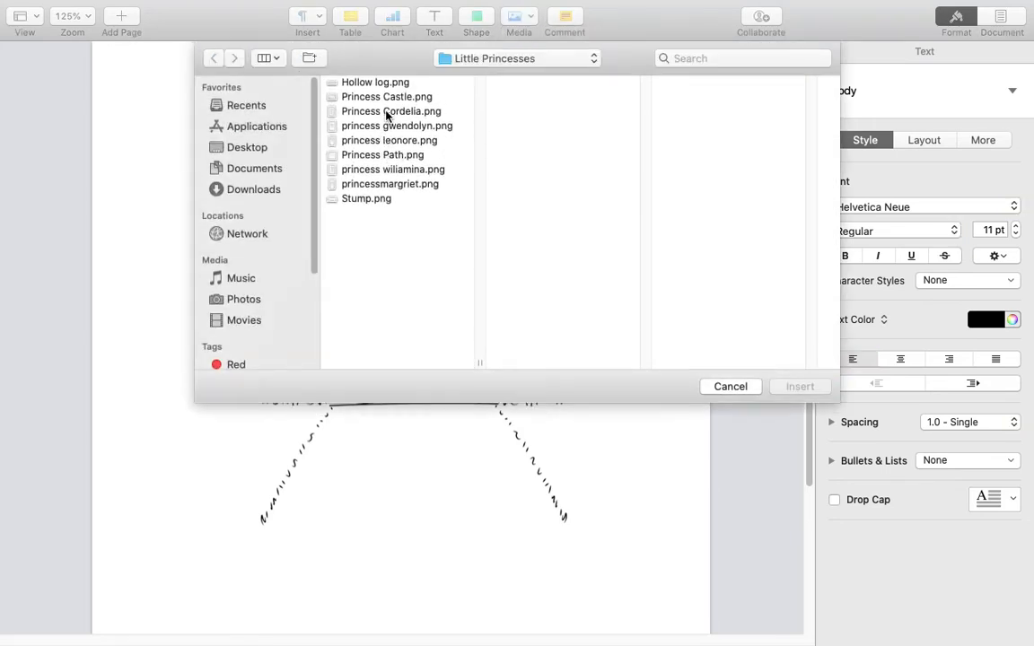
pyautogui.click(388, 113)
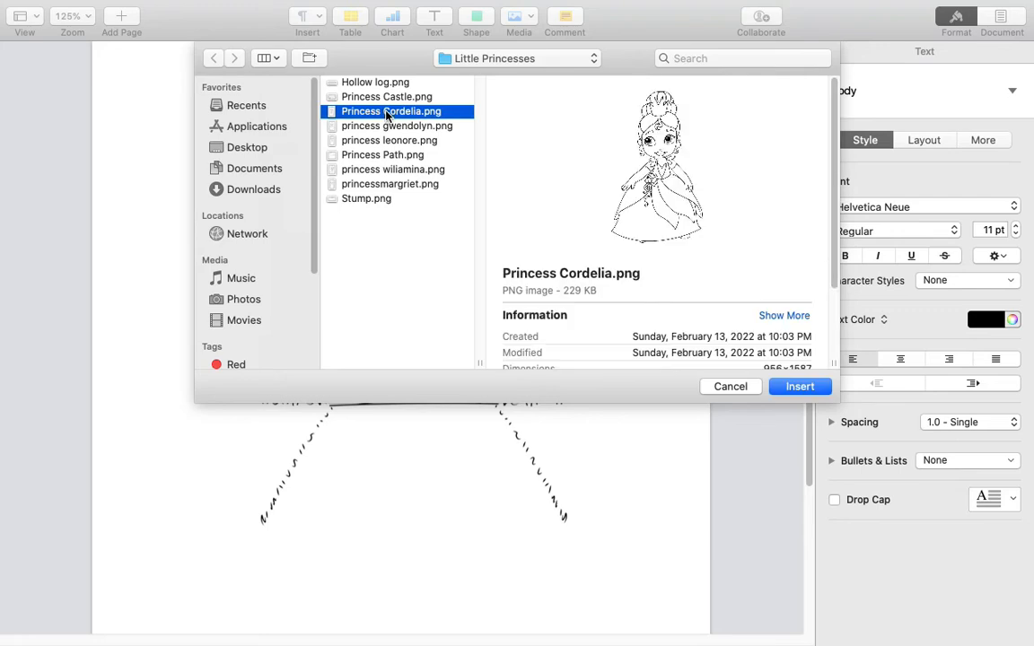
pyautogui.keyDown('shift'); pyautogui.click(381, 128); pyautogui.keyUp('shift')
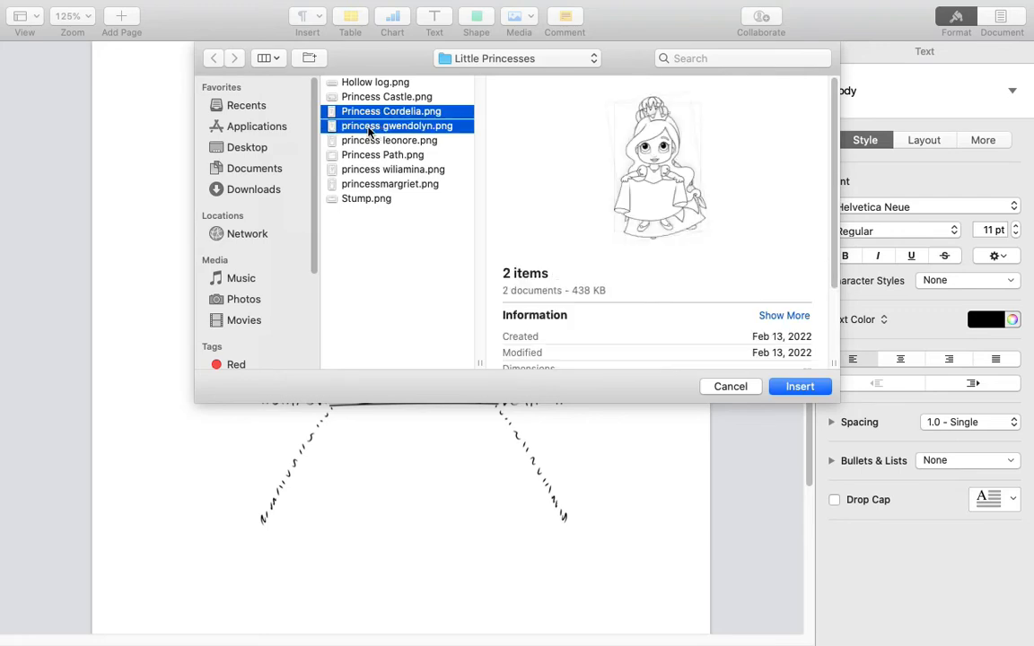
pyautogui.click(789, 387)
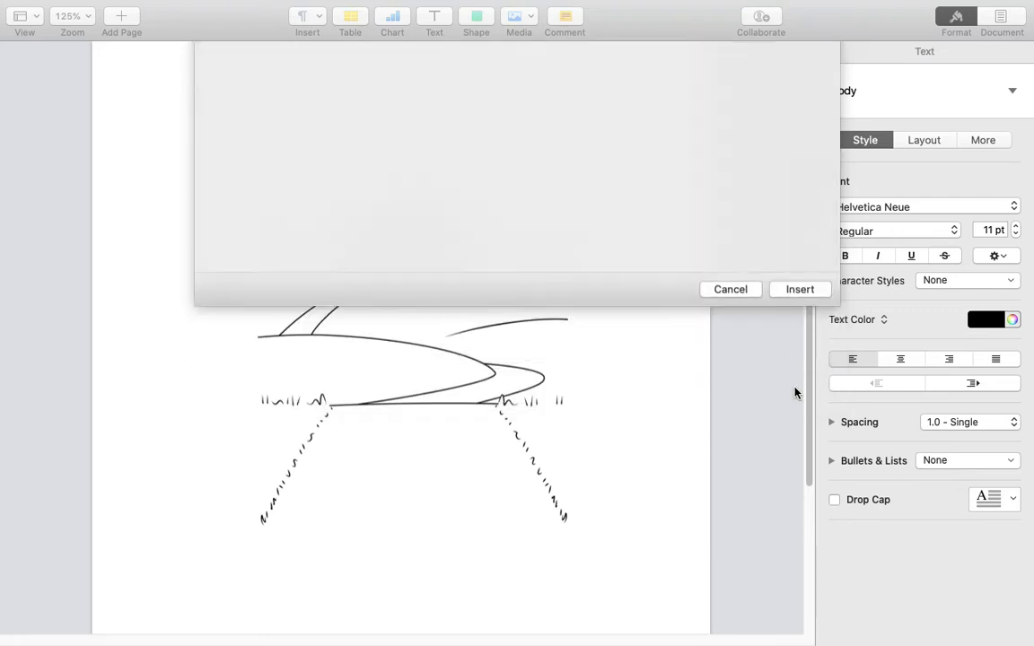
# Separate the two overlapping princess images, with Cordelia on the page's left side and Gwendolyn on its right.
pyautogui.moveTo(366, 405); pyautogui.dragTo(386, 323)
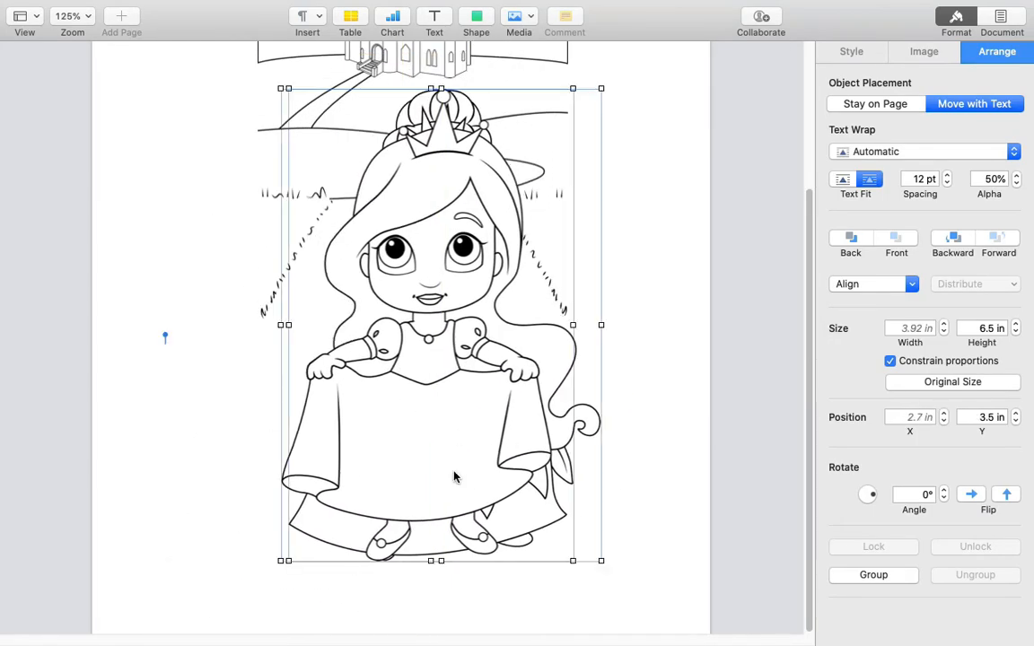
pyautogui.moveTo(402, 454); pyautogui.dragTo(261, 417)
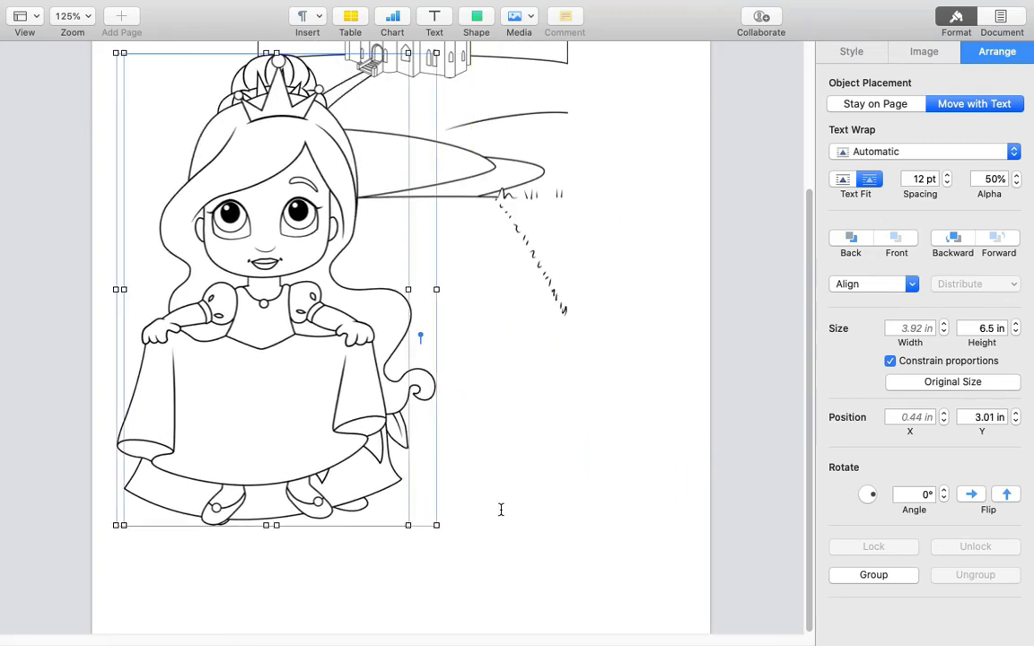
pyautogui.click(626, 537)
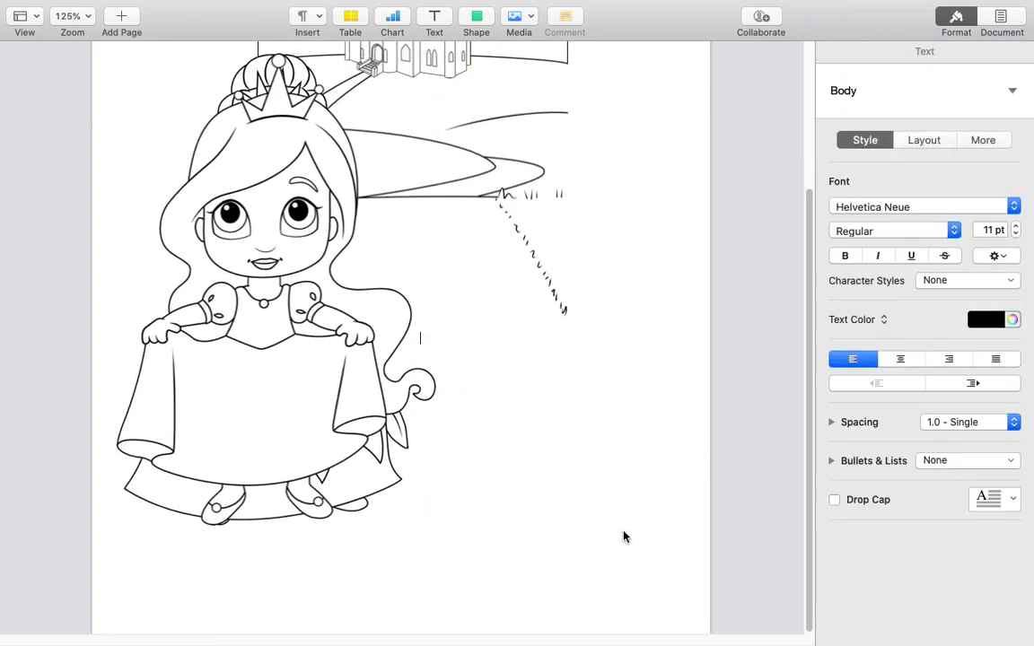
pyautogui.click(238, 404)
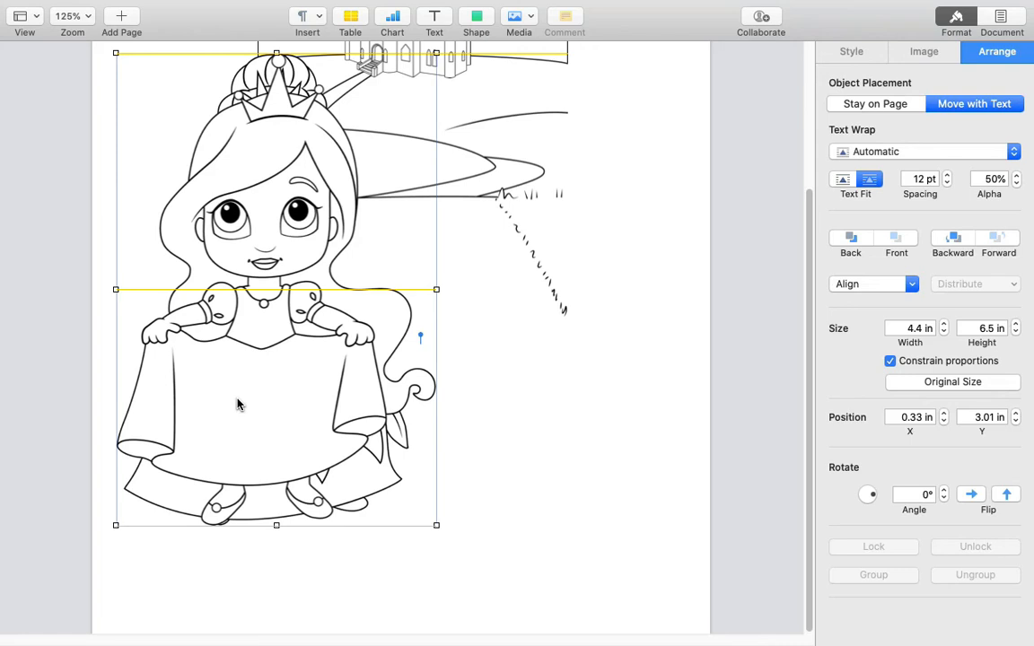
pyautogui.moveTo(238, 404); pyautogui.dragTo(231, 334)
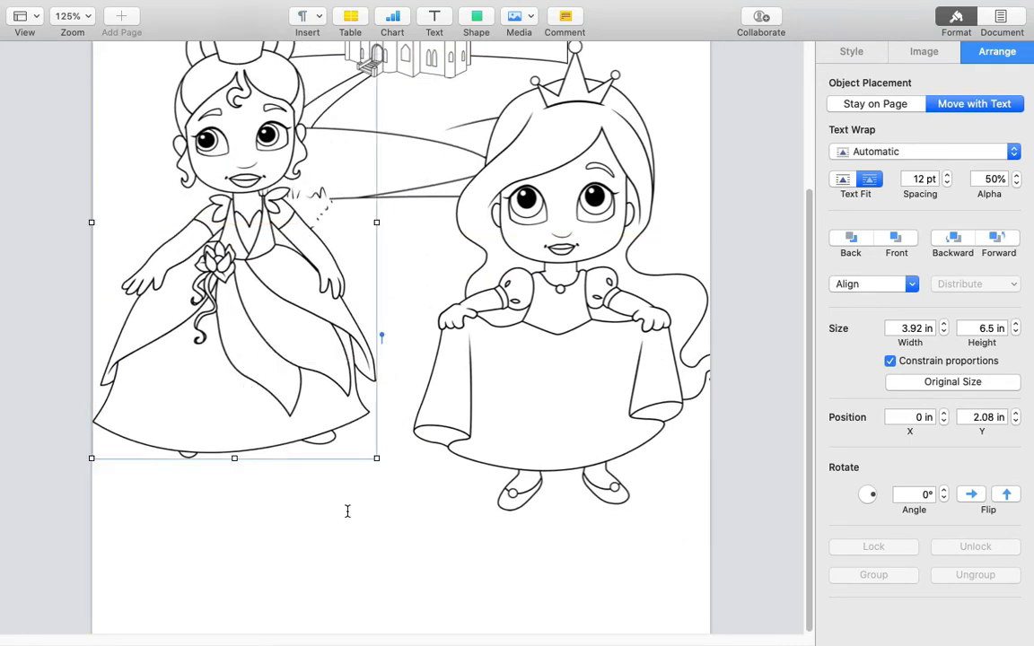
# Shrink the Gwendolyn image and place it over the lower right part of the framed scene.
pyautogui.scroll(5, 658, 494)
pyautogui.moveTo(540, 472); pyautogui.dragTo(499, 301)
pyautogui.moveTo(692, 561); pyautogui.dragTo(529, 454)
# Scale the Cordelia image to about 2.18 by 3.61 in and place it over the lower left part of the frame.
pyautogui.click(261, 561)
pyautogui.moveTo(260, 561); pyautogui.dragTo(320, 418)
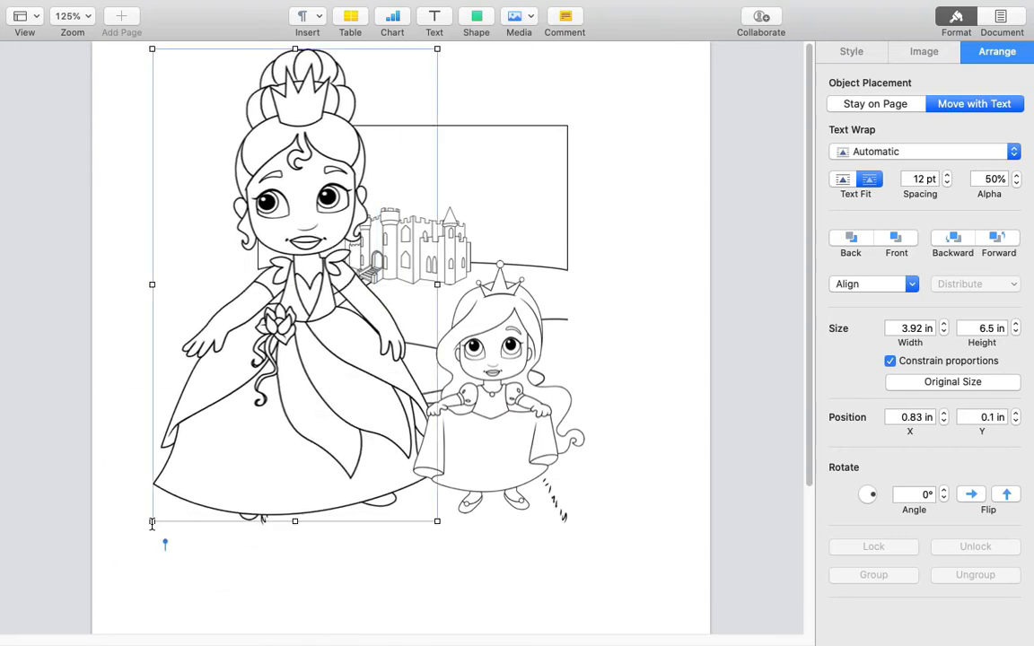
pyautogui.moveTo(151, 522); pyautogui.dragTo(340, 499)
# Scale the Gwendolyn image to about 2.42 by 3.57 in and line up its lower edge with the Cordelia image.
pyautogui.moveTo(488, 475); pyautogui.dragTo(483, 476)
pyautogui.moveTo(579, 259); pyautogui.dragTo(583, 255)
pyautogui.click(321, 384)
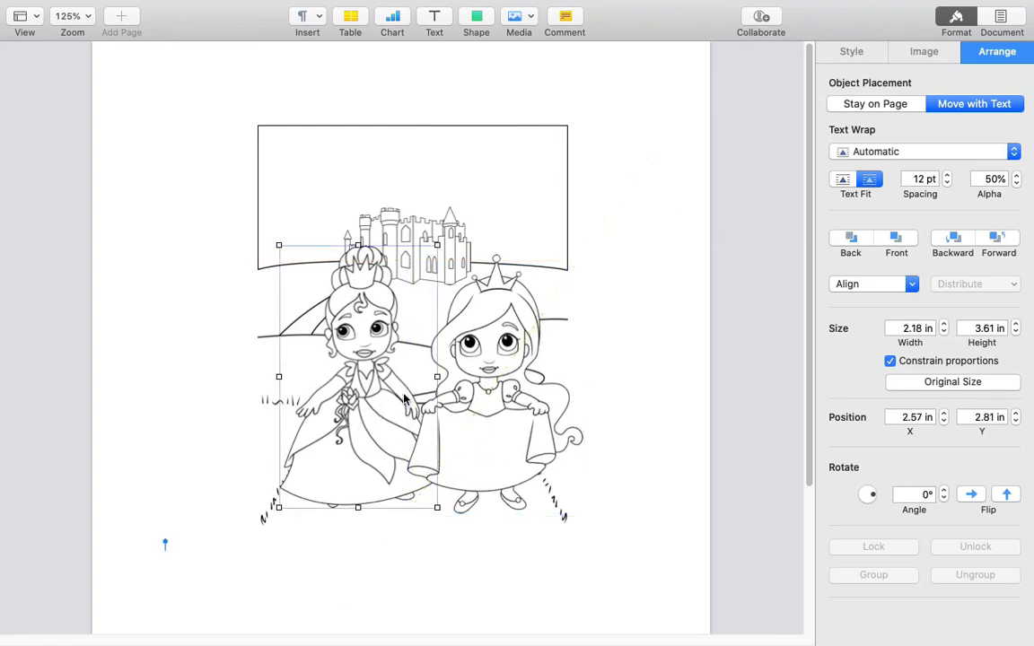
pyautogui.moveTo(504, 457)
pyautogui.mouseDown()
pyautogui.moveTo(537, 461)
pyautogui.moveTo(524, 448)
pyautogui.moveTo(513, 460)
pyautogui.moveTo(513, 449)
pyautogui.mouseUp()
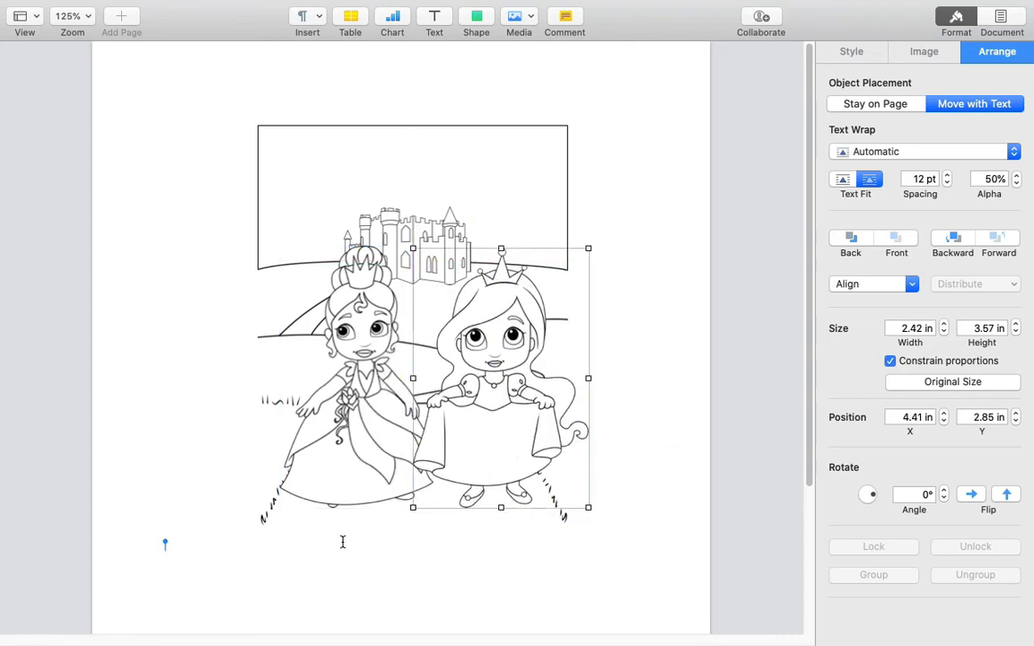
# Move the Cordelia image backward through the layers, and bring it forward until it sits in front of the Gwendolyn image.
pyautogui.click(360, 466)
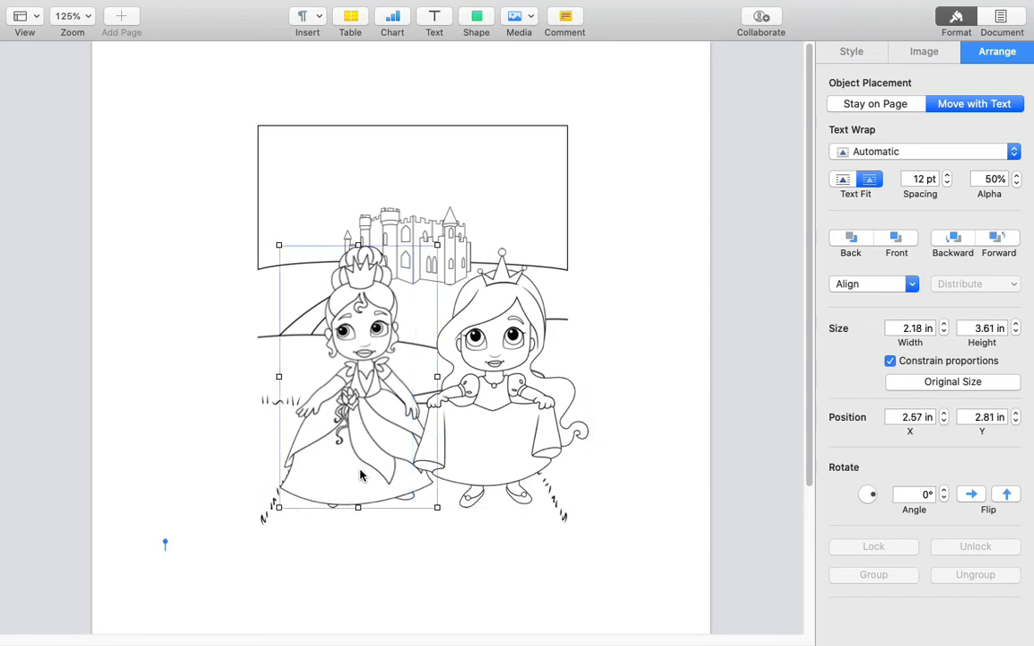
pyautogui.click(955, 241)
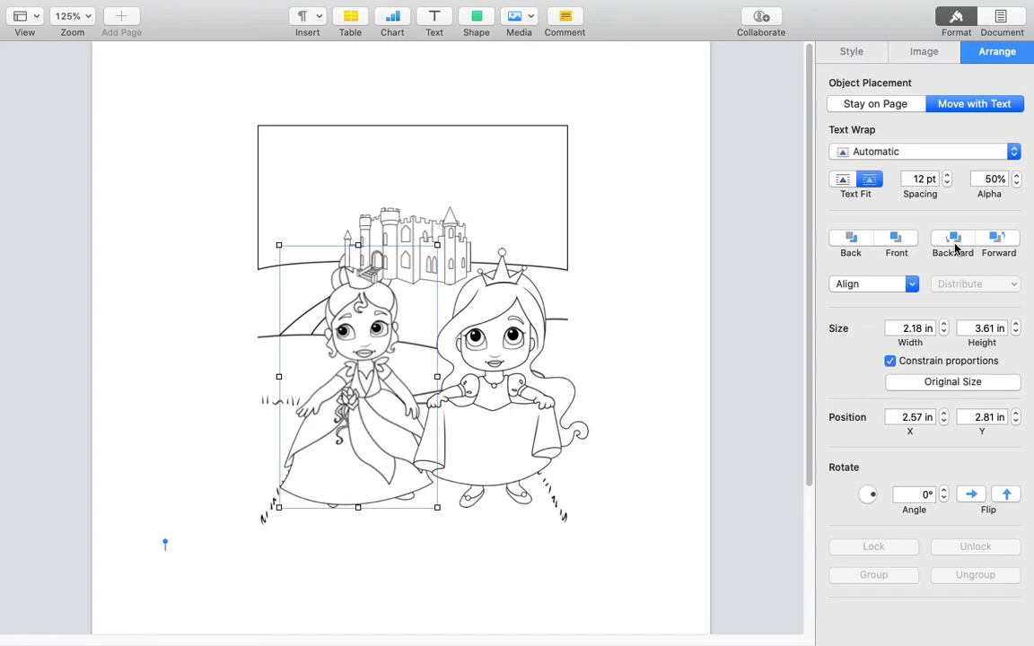
pyautogui.click(955, 242)
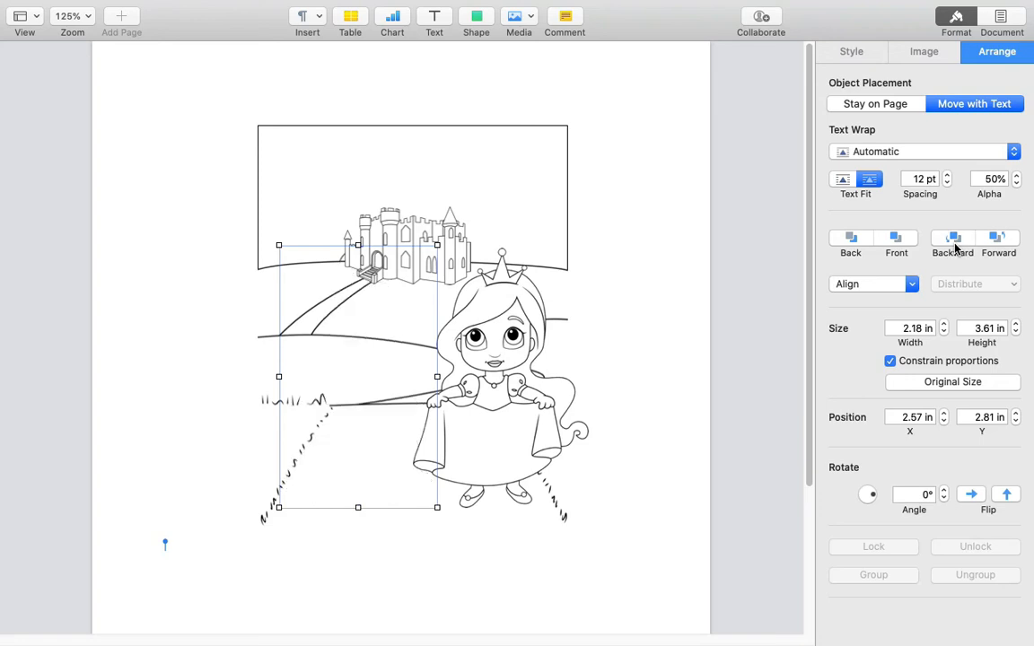
pyautogui.click(1009, 240)
pyautogui.click(1009, 241)
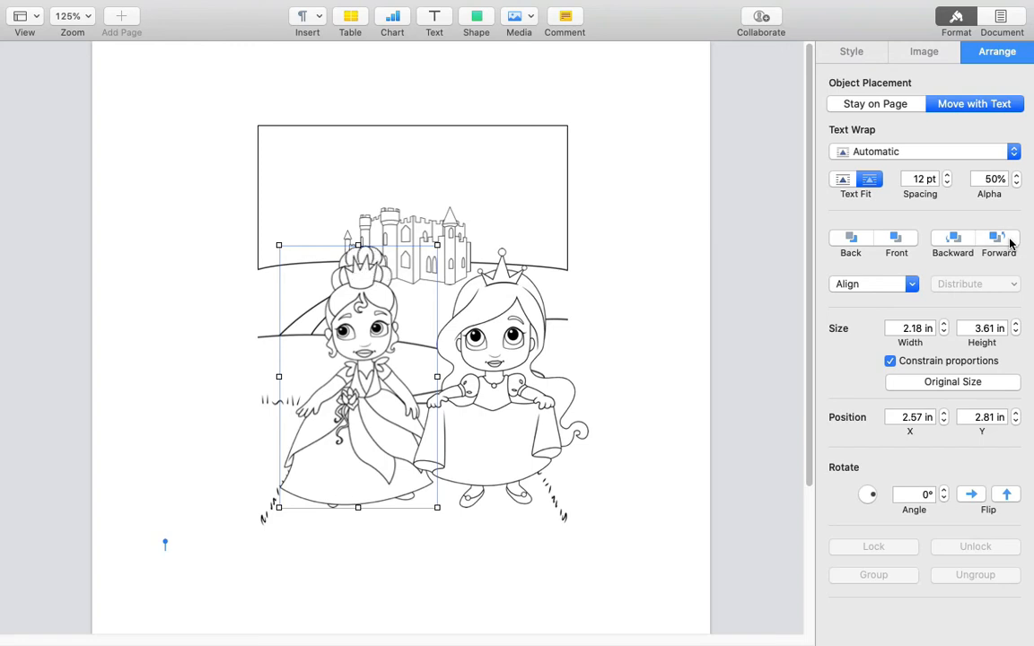
pyautogui.click(1010, 242)
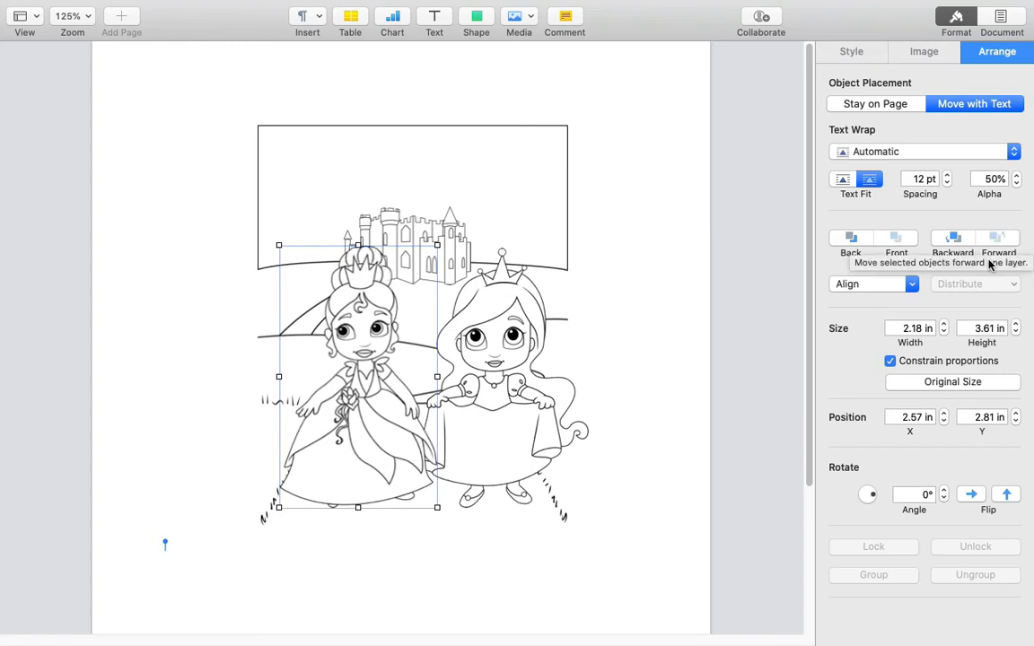
# Try sending the Cordelia image to the back, and bring it to the front again.
pyautogui.rightClick(367, 408)
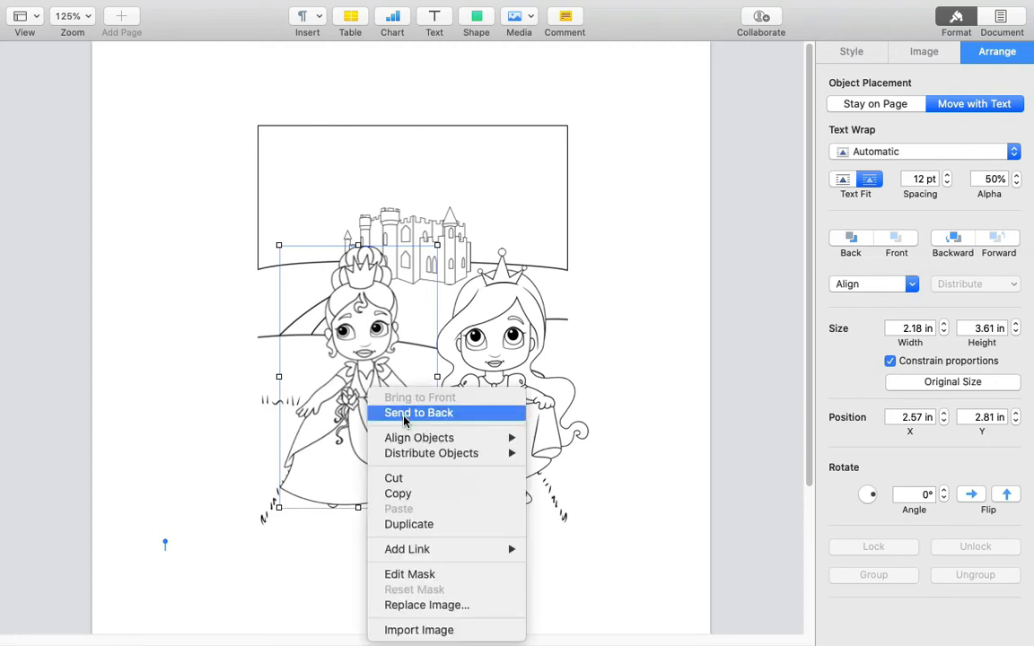
pyautogui.click(404, 415)
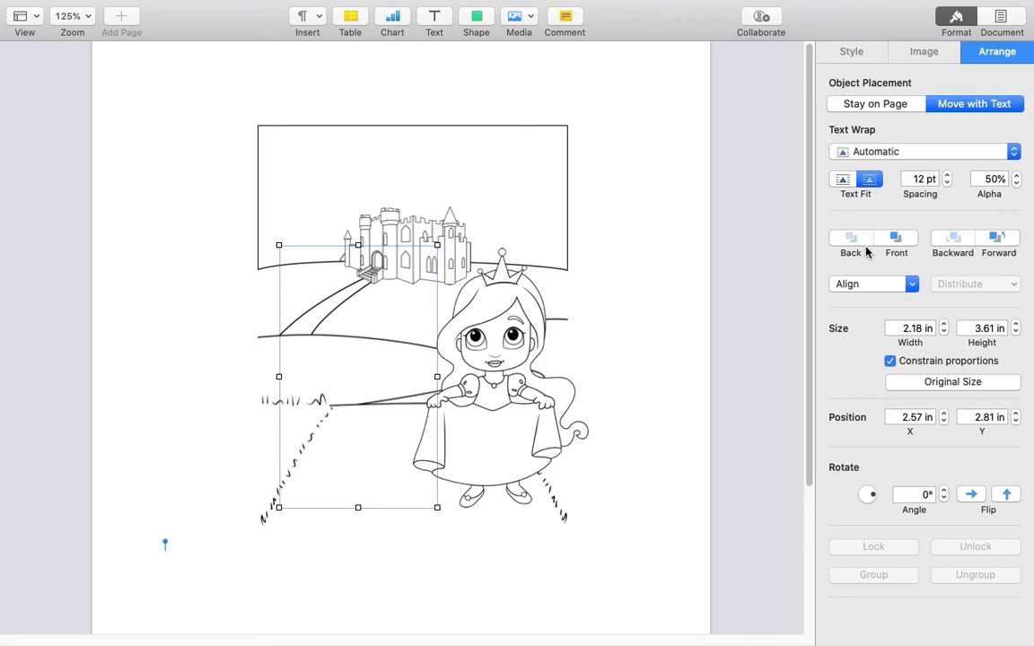
pyautogui.click(897, 240)
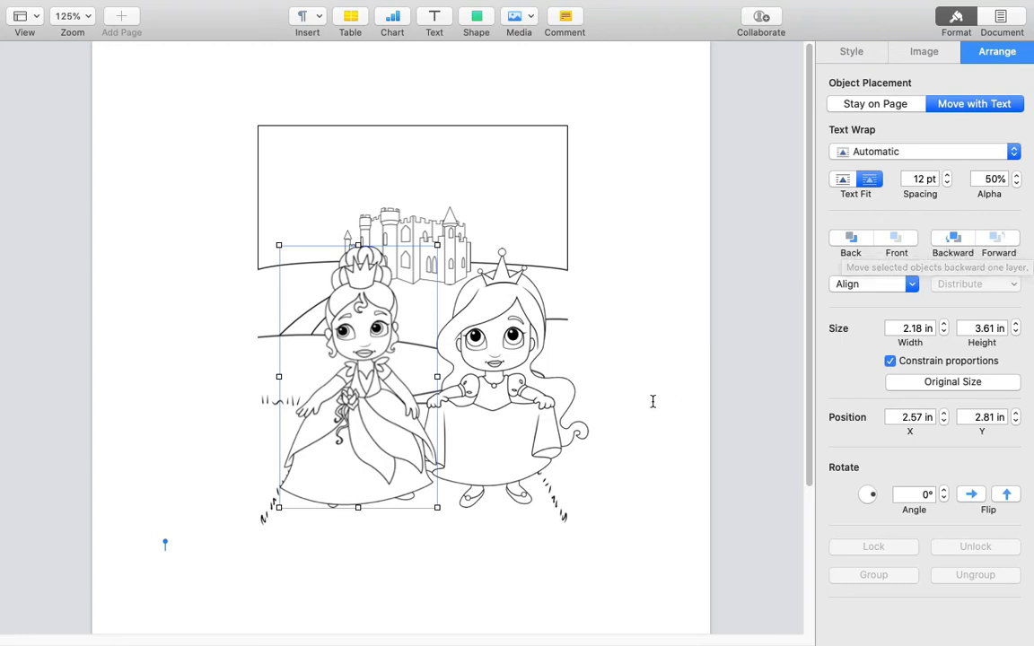
pyautogui.click(672, 182)
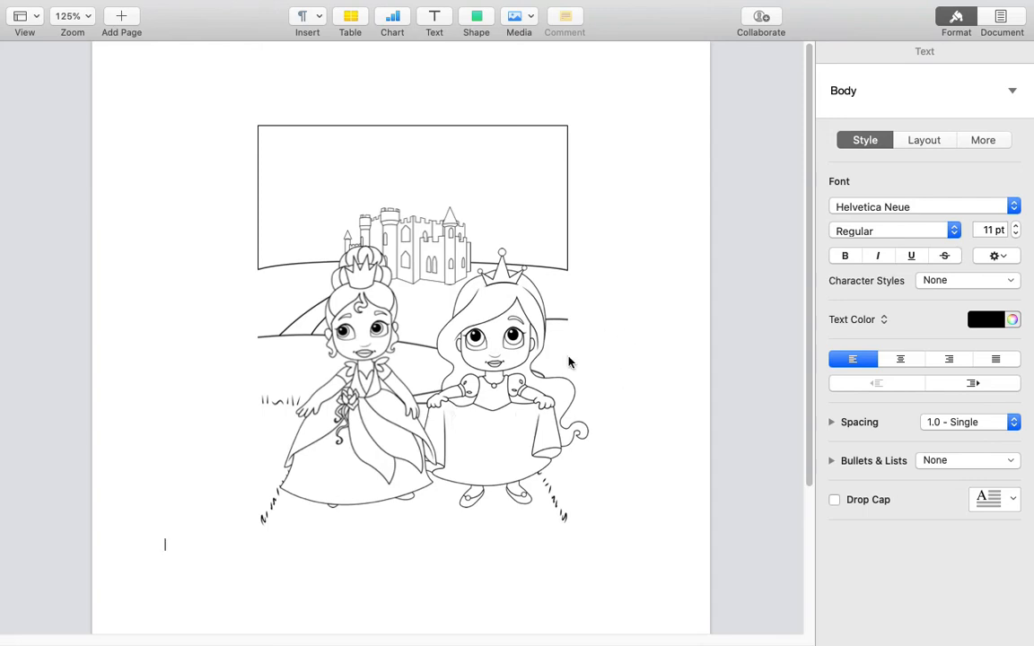
# Flip the Gwendolyn image horizontally.
pyautogui.click(527, 403)
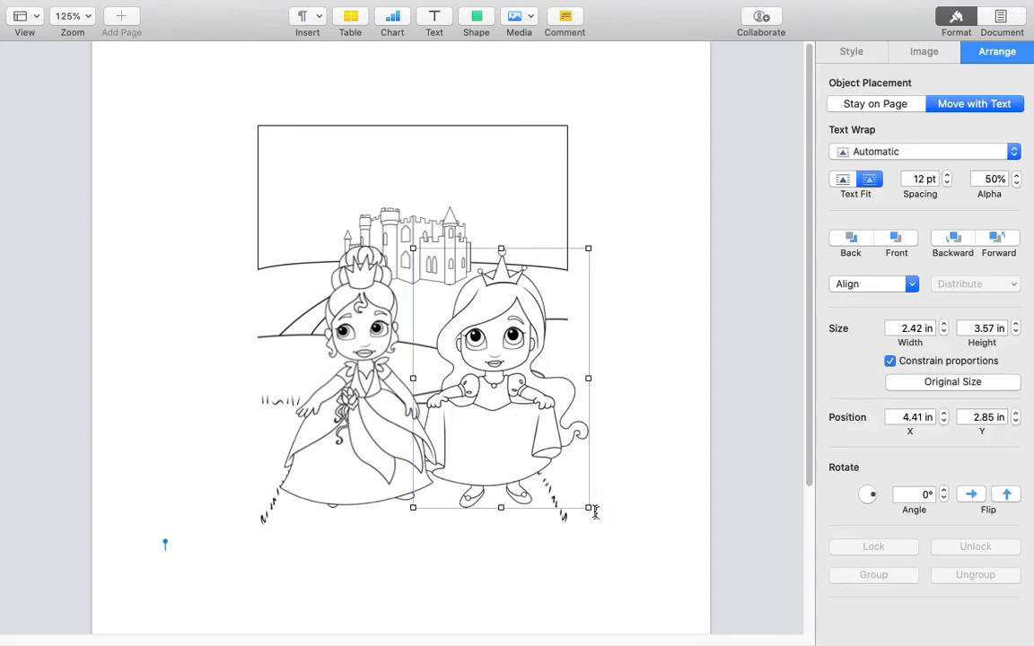
pyautogui.click(976, 495)
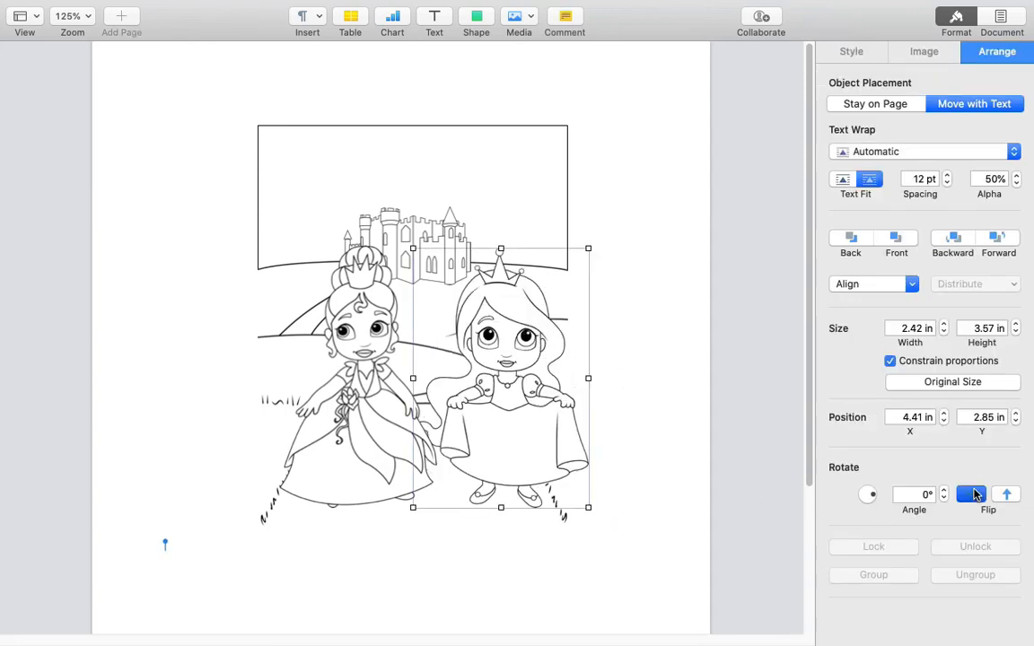
# Remove the horizontal flip from the Gwendolyn image and set its rotation angle to 1°.
pyautogui.click(943, 497)
pyautogui.click(942, 496)
pyautogui.click(943, 496)
pyautogui.click(943, 496)
pyautogui.click(943, 498)
pyautogui.click(942, 497)
pyautogui.click(944, 499)
pyautogui.click(944, 499)
pyautogui.click(944, 499)
pyautogui.click(944, 498)
pyautogui.click(945, 493)
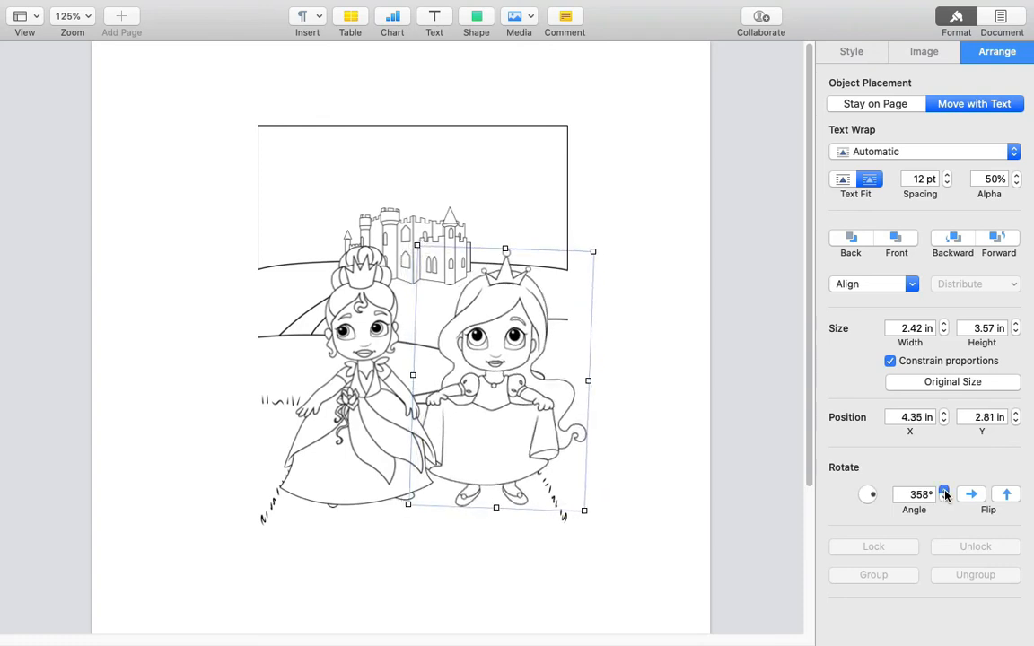
pyautogui.click(944, 493)
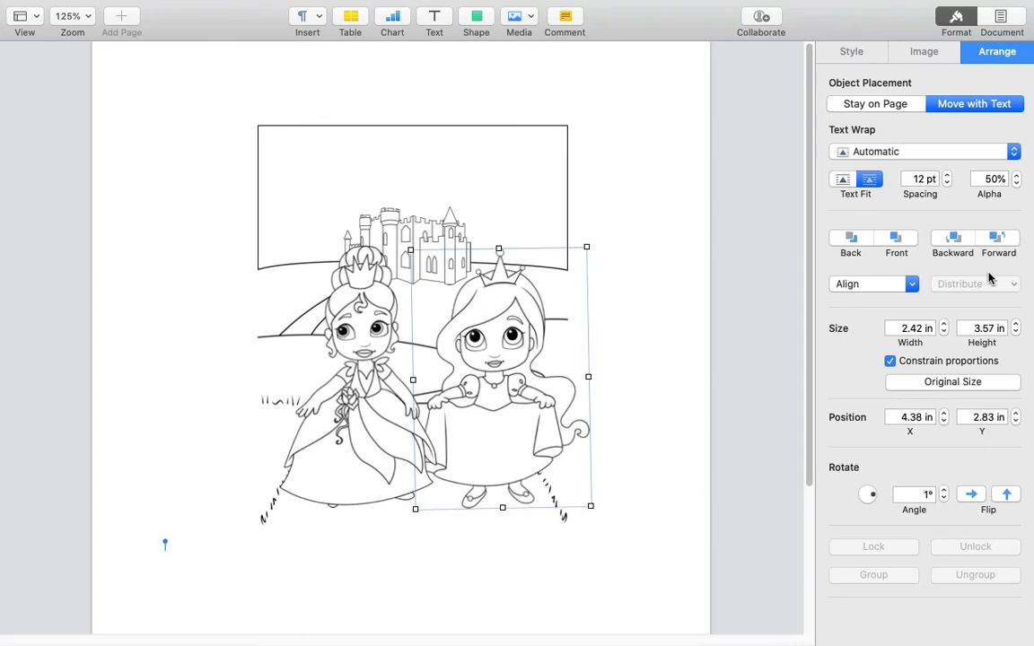
# Delete the 4.25 by 5.5 in rectangular frame behind the princess scene.
pyautogui.click(656, 219)
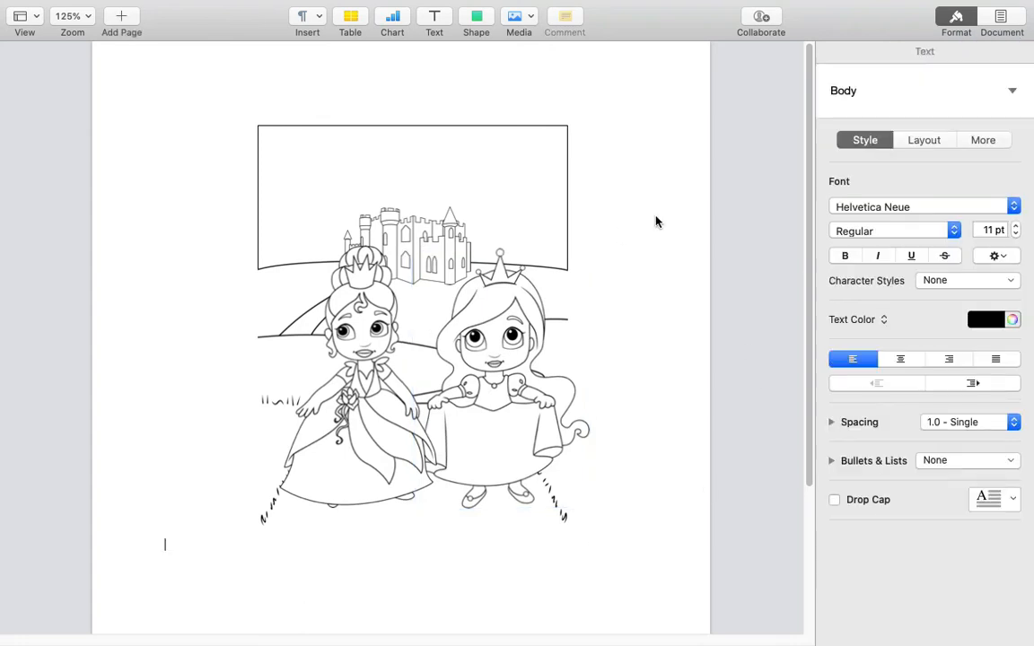
pyautogui.click(529, 133)
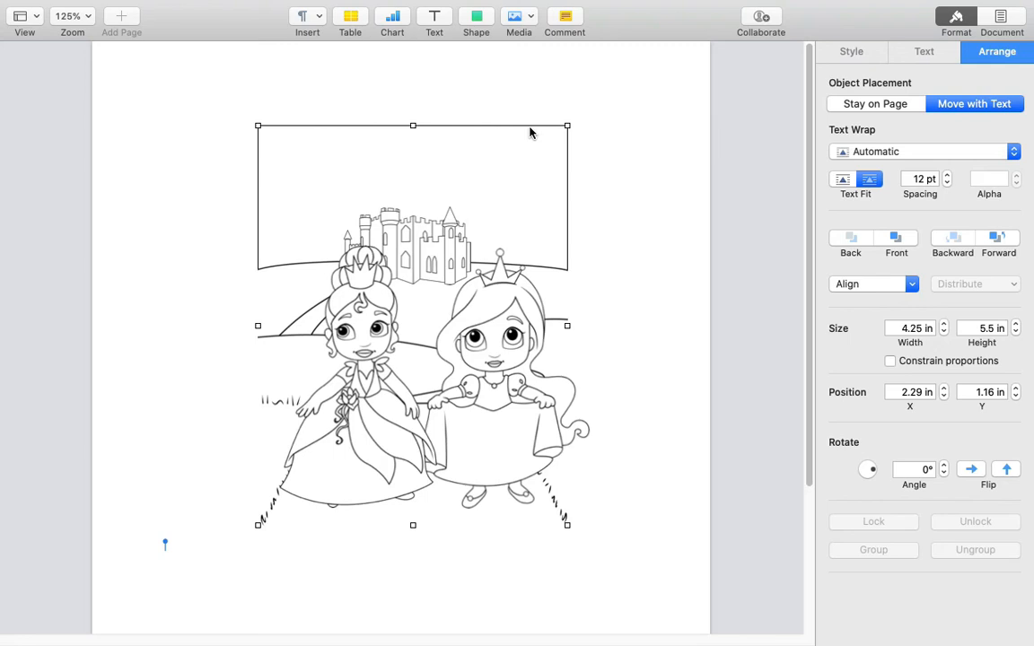
pyautogui.press('Escape')
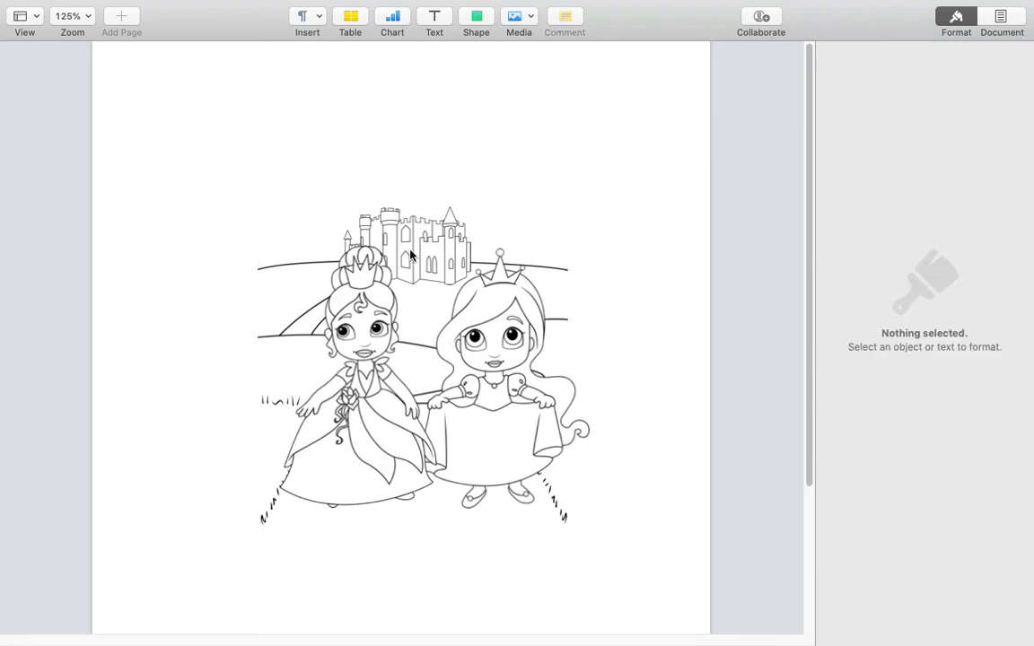
# Move the castle, path and both princess images together to the page's upper-left area and group them.
pyautogui.moveTo(190, 173); pyautogui.dragTo(537, 422)
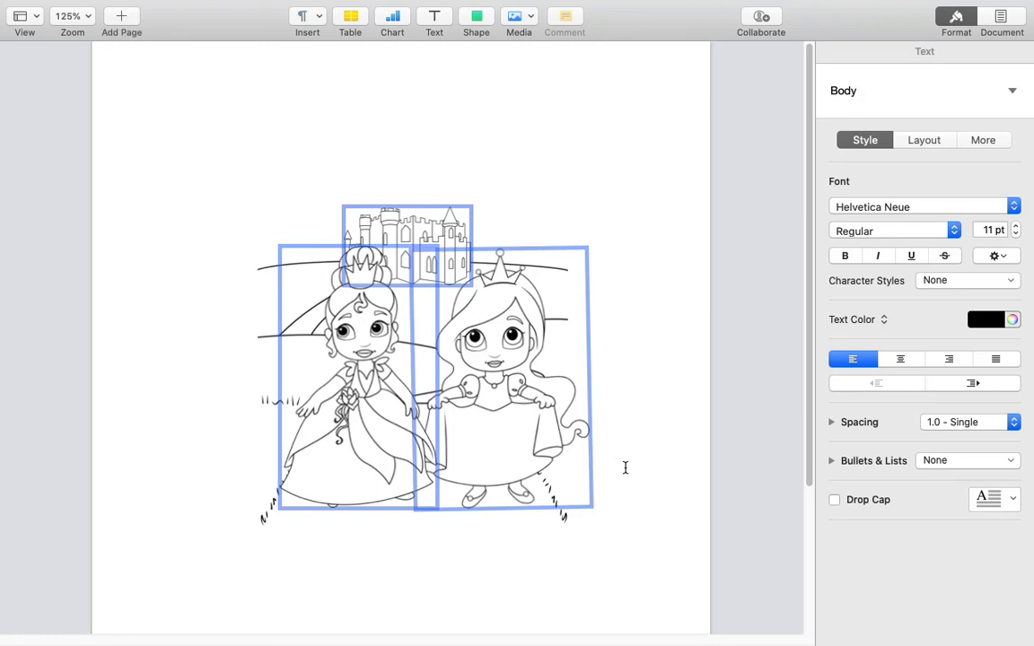
pyautogui.keyDown('shift'); pyautogui.click(262, 268); pyautogui.keyUp('shift')
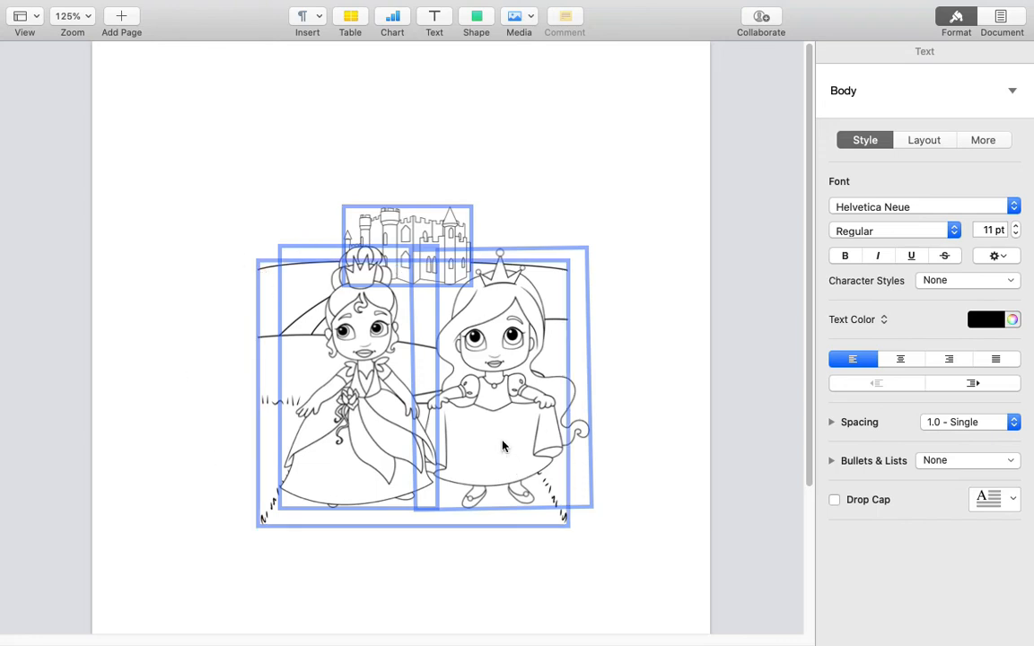
pyautogui.moveTo(438, 377); pyautogui.dragTo(312, 228)
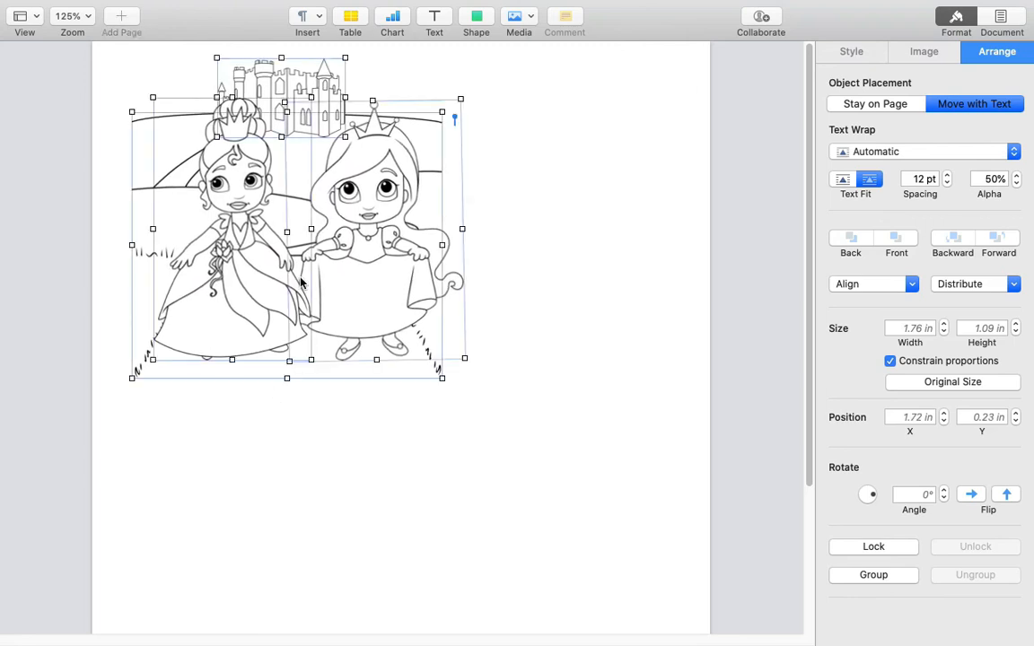
pyautogui.rightClick(265, 252)
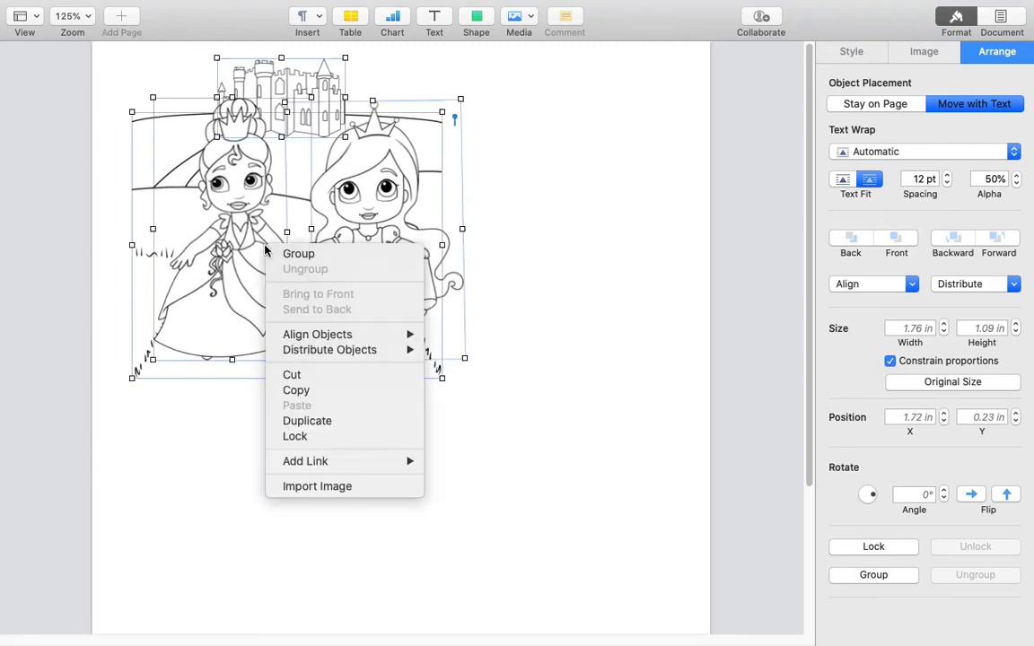
pyautogui.click(303, 258)
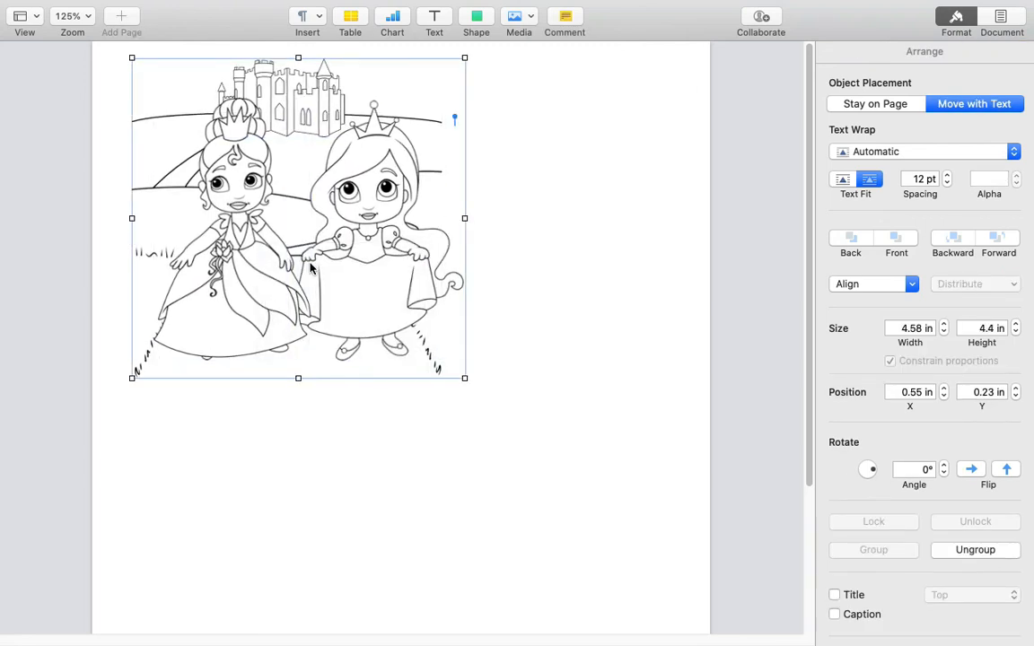
pyautogui.moveTo(314, 260); pyautogui.dragTo(351, 255)
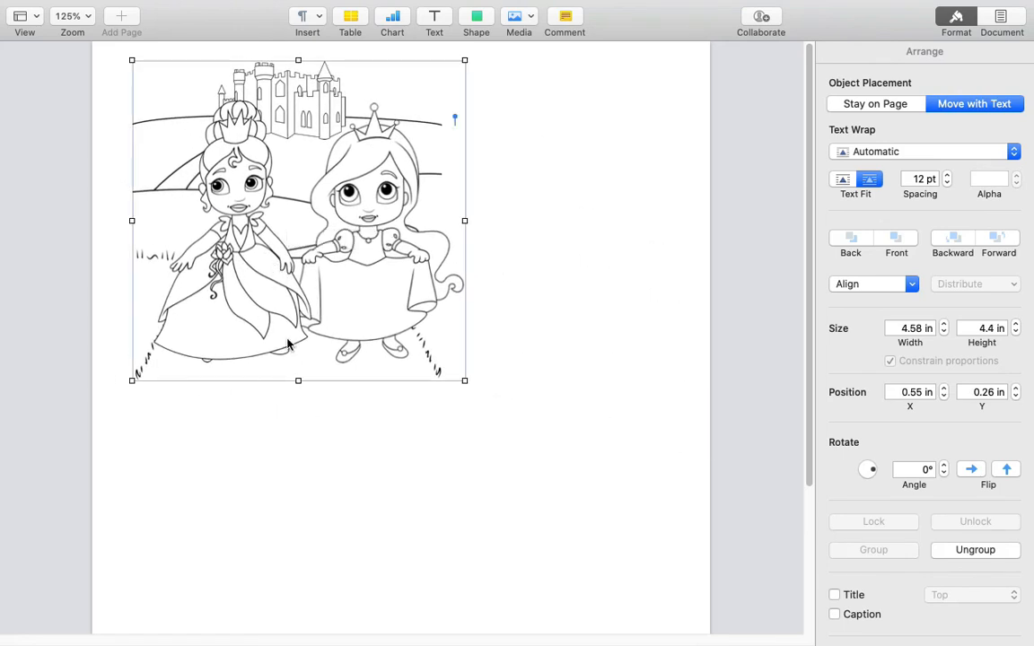
# Copy the grouped princess scene, paste it on the same page and place the copy in the page's lower-right area.
pyautogui.rightClick(252, 249)
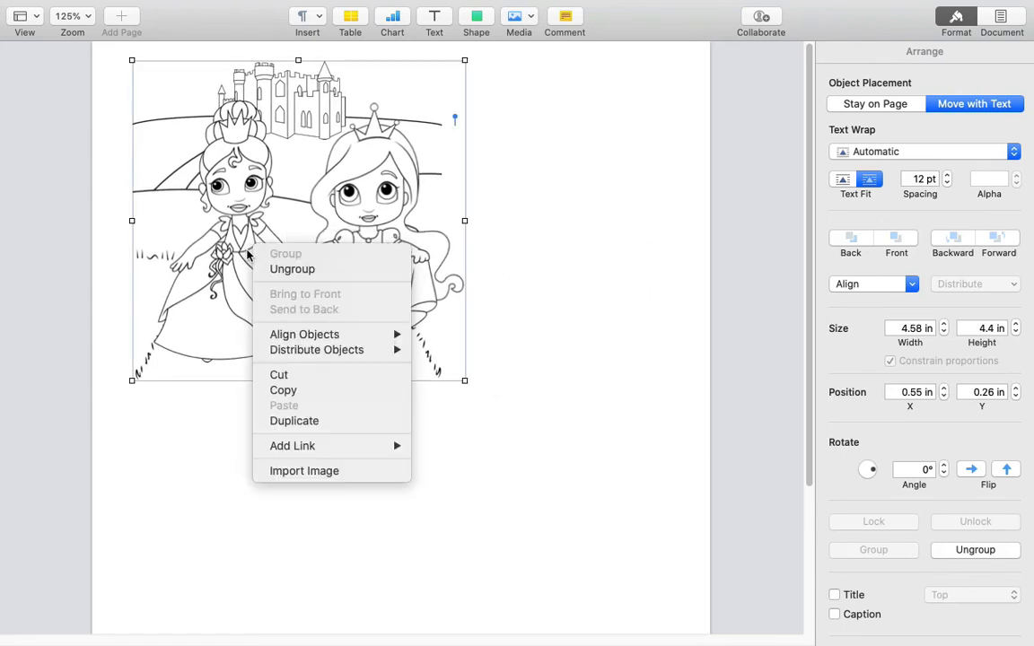
pyautogui.click(290, 390)
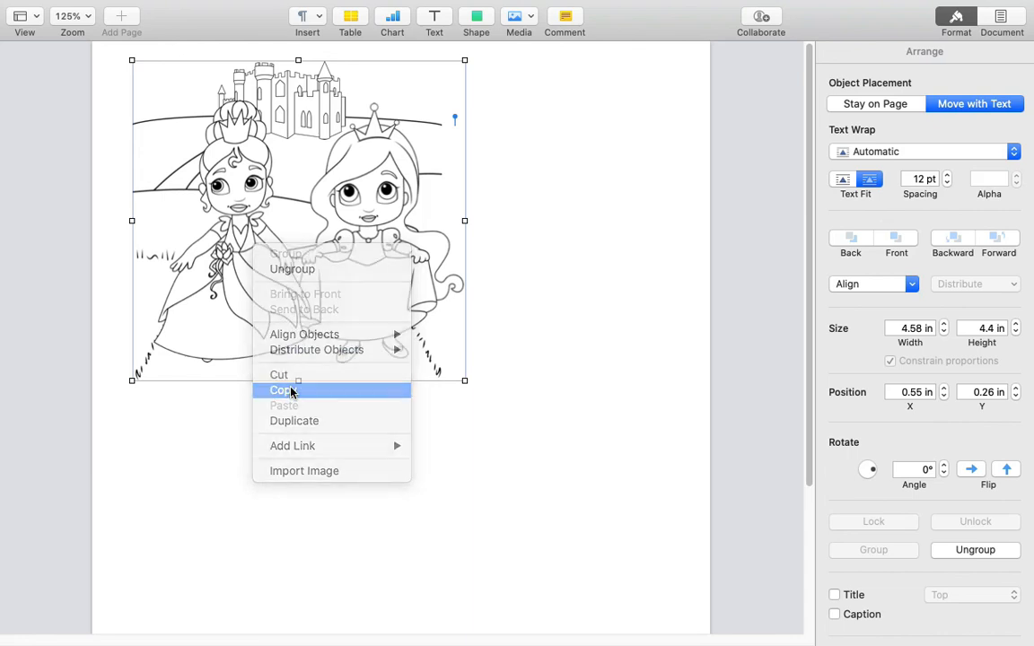
pyautogui.click(364, 433)
pyautogui.rightClick(441, 437)
pyautogui.click(476, 476)
pyautogui.moveTo(499, 336); pyautogui.dragTo(593, 528)
pyautogui.moveTo(808, 404); pyautogui.dragTo(815, 570)
pyautogui.moveTo(616, 379); pyautogui.dragTo(655, 524)
pyautogui.moveTo(808, 532); pyautogui.dragTo(772, 346)
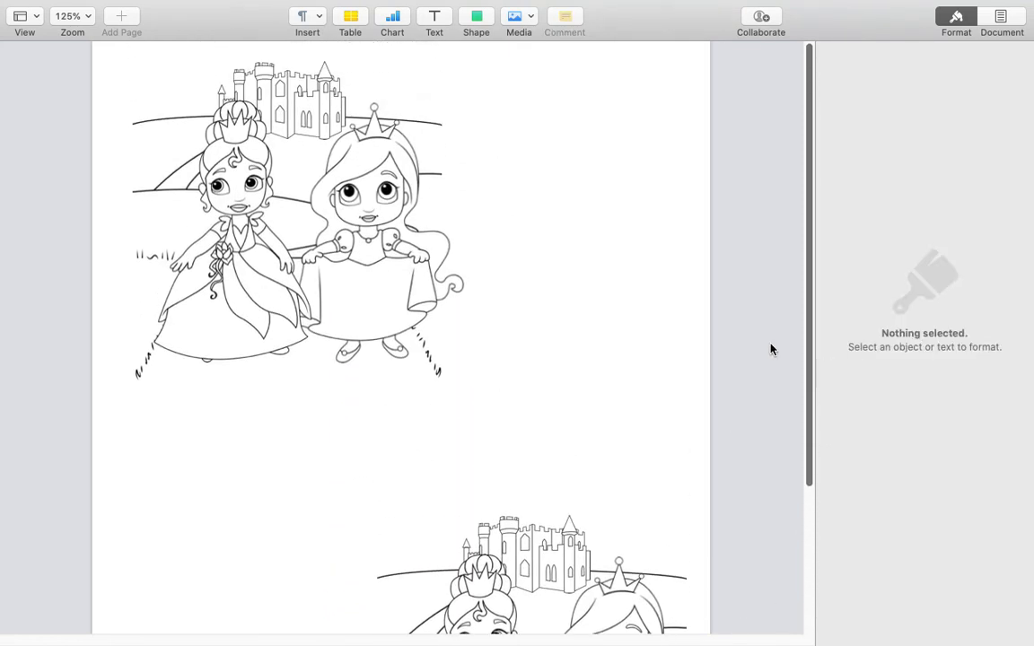
# Insert the images princess wiliamina.png and princessmargriet.png from the Little Princesses folder.
pyautogui.click(535, 18)
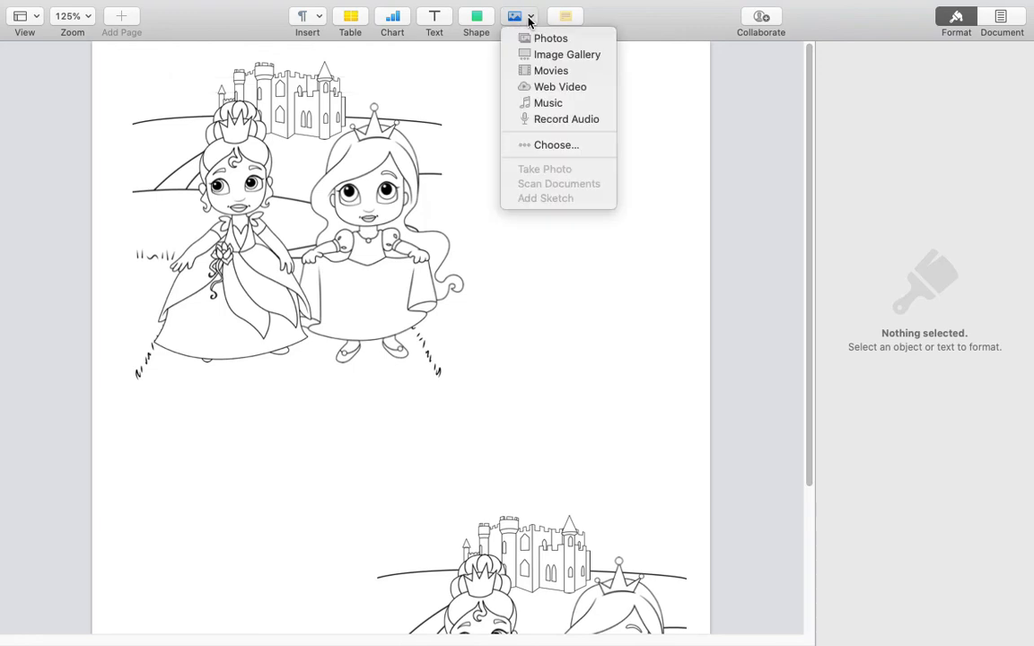
pyautogui.click(508, 145)
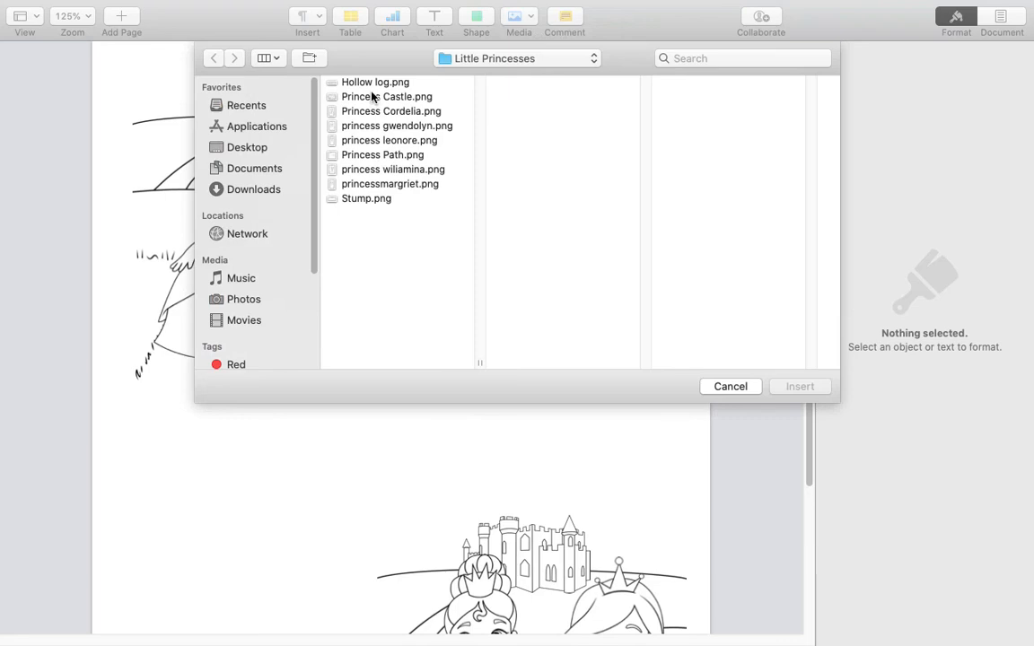
pyautogui.click(381, 171)
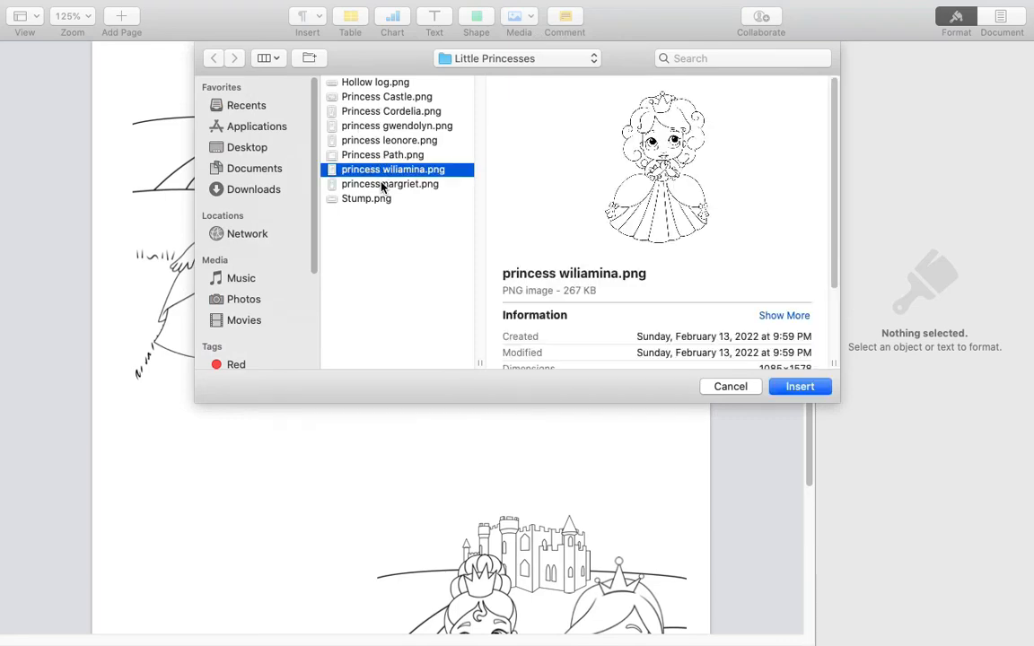
pyautogui.keyDown('shift'); pyautogui.click(381, 186); pyautogui.keyUp('shift')
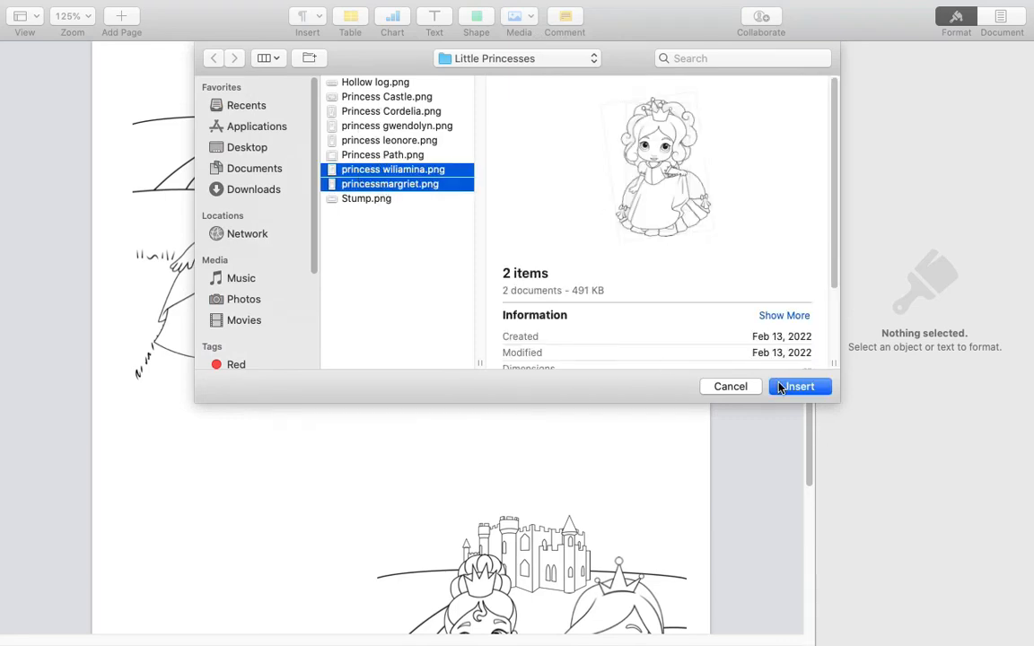
pyautogui.click(796, 387)
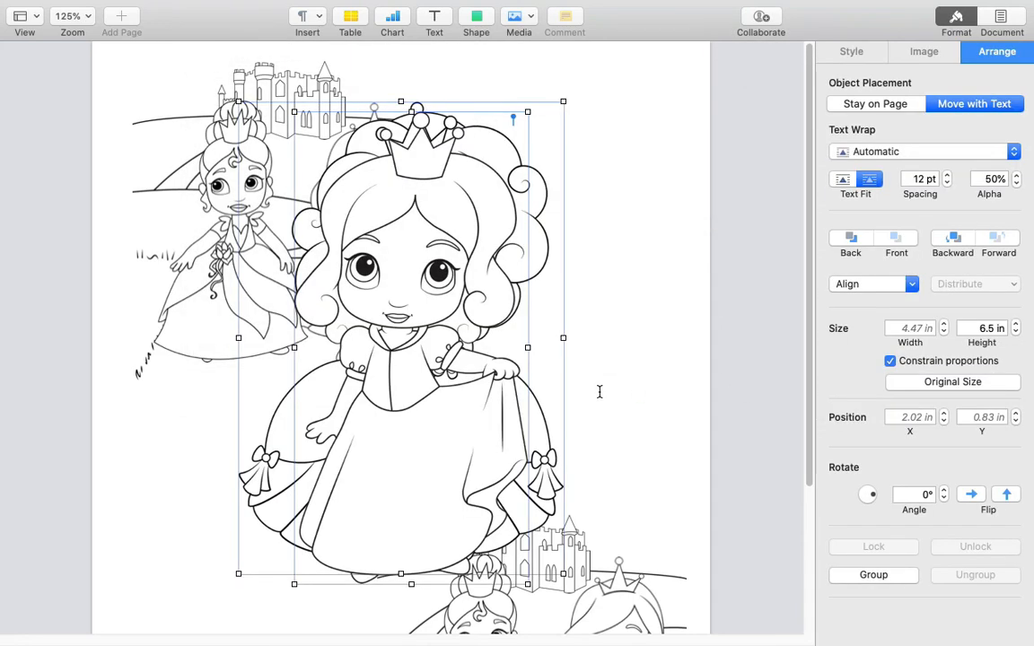
# Separate the two inserted images, moving Margriet to the page's right side and Wiliamina to its left side.
pyautogui.click(642, 431)
pyautogui.moveTo(390, 432); pyautogui.dragTo(594, 362)
pyautogui.moveTo(404, 409); pyautogui.dragTo(190, 466)
# Shrink the Margriet image and place it in the page's upper-right area, beside the first grouped scene.
pyautogui.click(579, 408)
pyautogui.moveTo(579, 408); pyautogui.dragTo(547, 392)
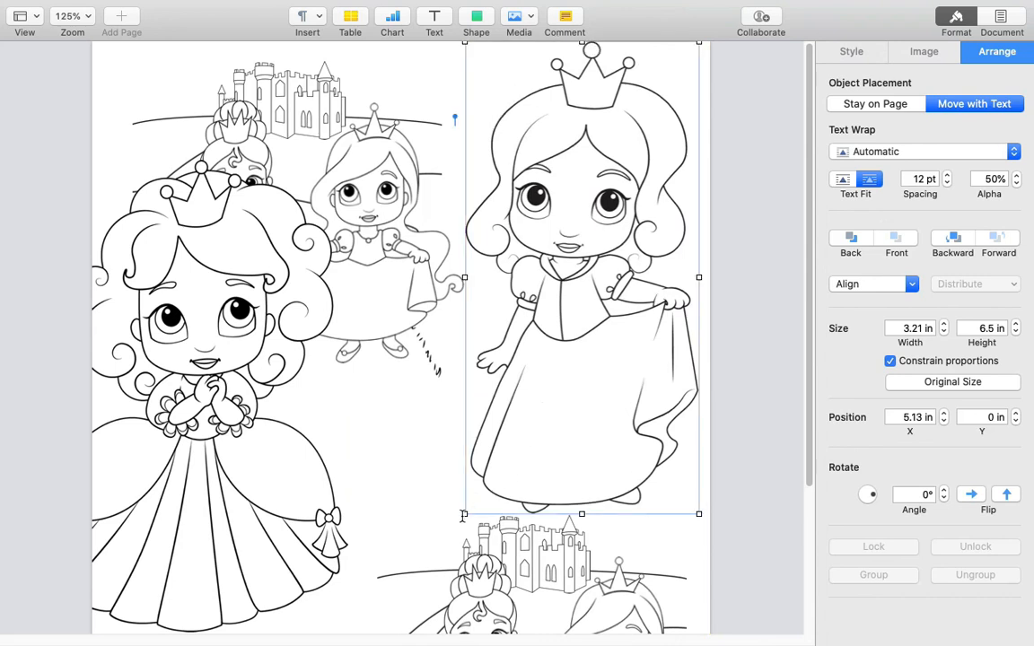
pyautogui.moveTo(466, 514); pyautogui.dragTo(594, 319)
pyautogui.moveTo(639, 289); pyautogui.dragTo(603, 315)
# Scale the Wiliamina image to about 2.66 by 3.87 in and place it in the page's lower-left area.
pyautogui.click(226, 460)
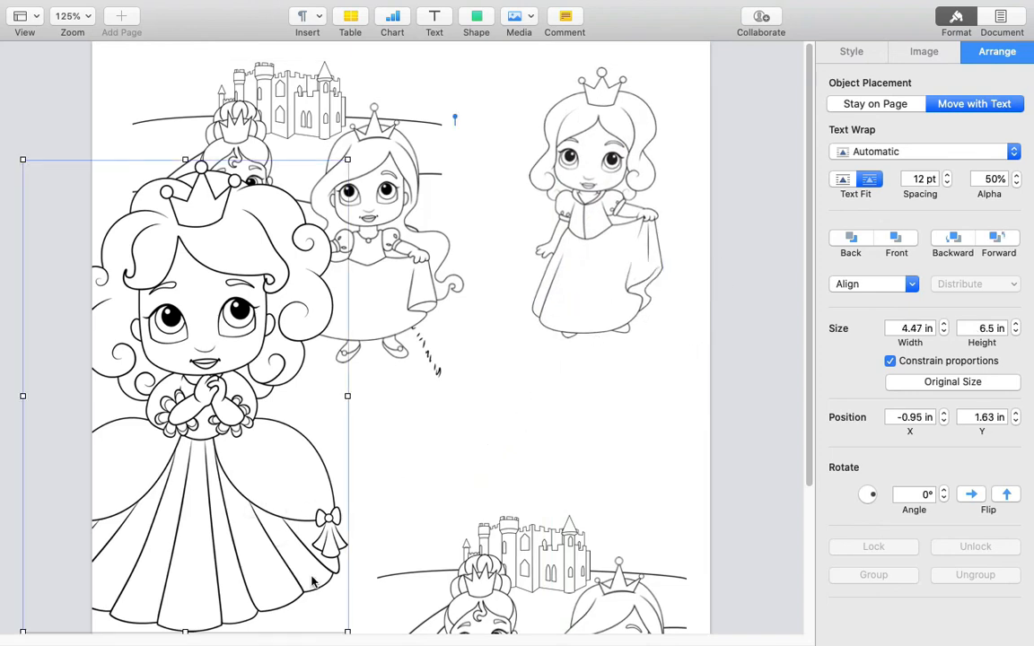
pyautogui.scroll(-5, 621, 518)
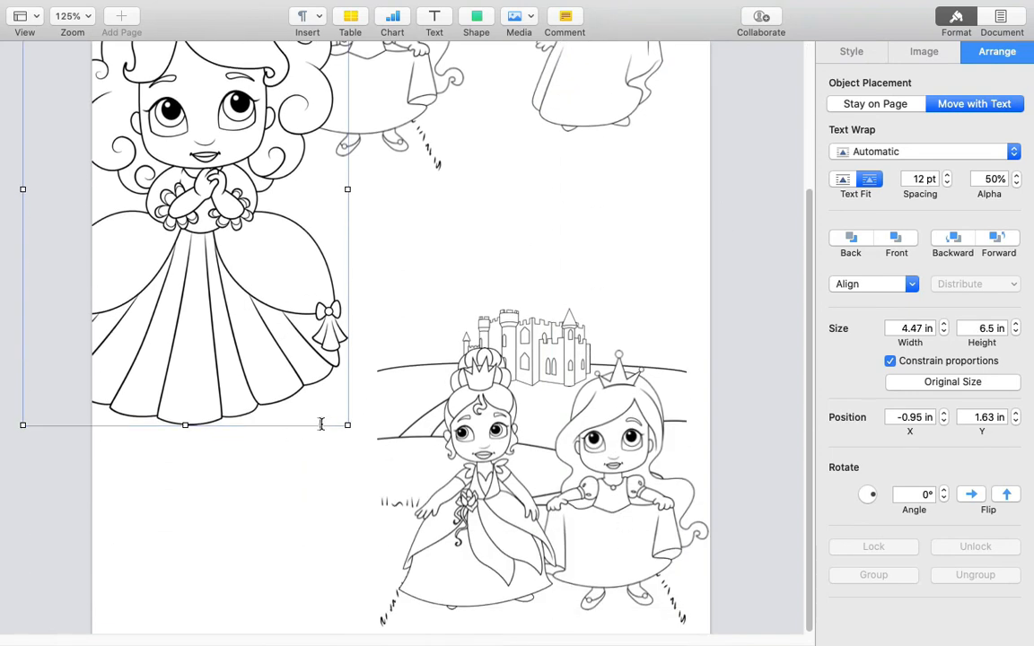
pyautogui.moveTo(347, 422); pyautogui.dragTo(219, 231)
pyautogui.moveTo(148, 184); pyautogui.dragTo(255, 491)
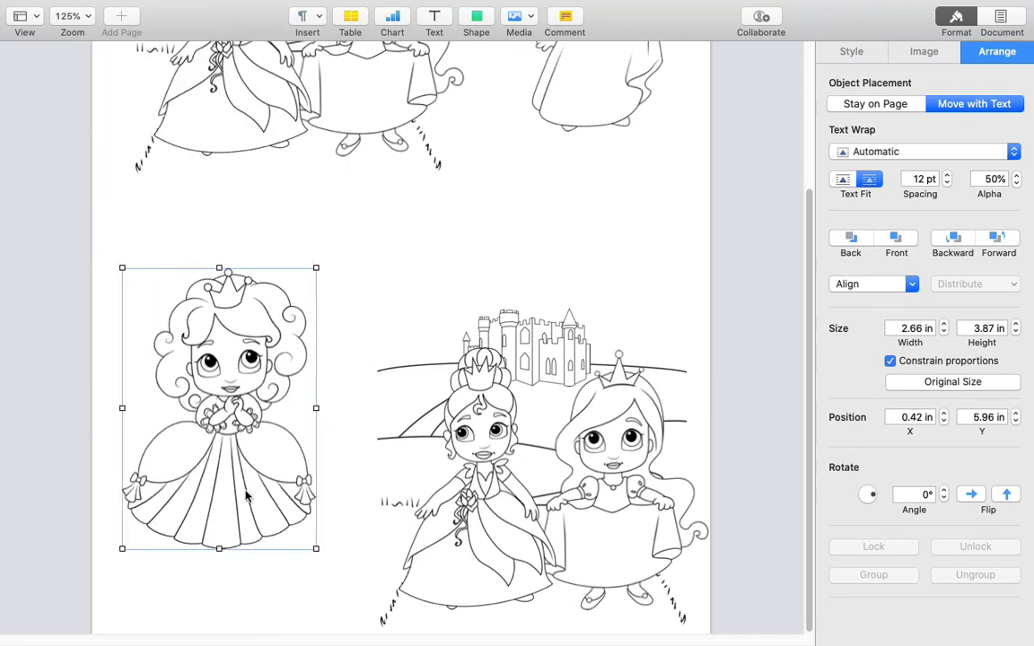
# Check the whole page layout in the print preview, and close it without printing.
pyautogui.moveTo(11, 5)
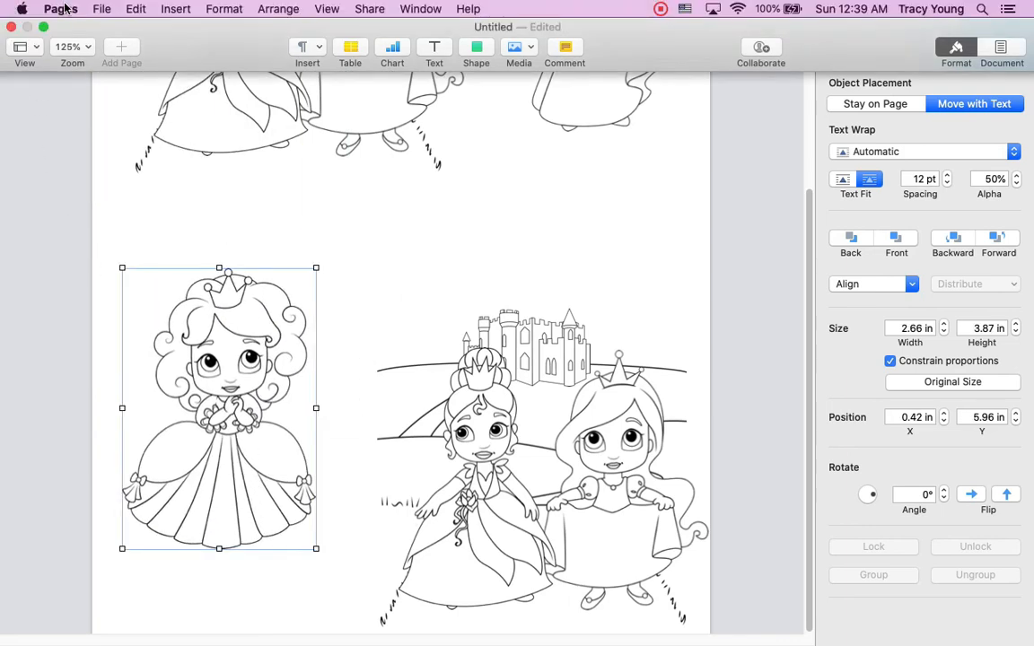
pyautogui.click(101, 11)
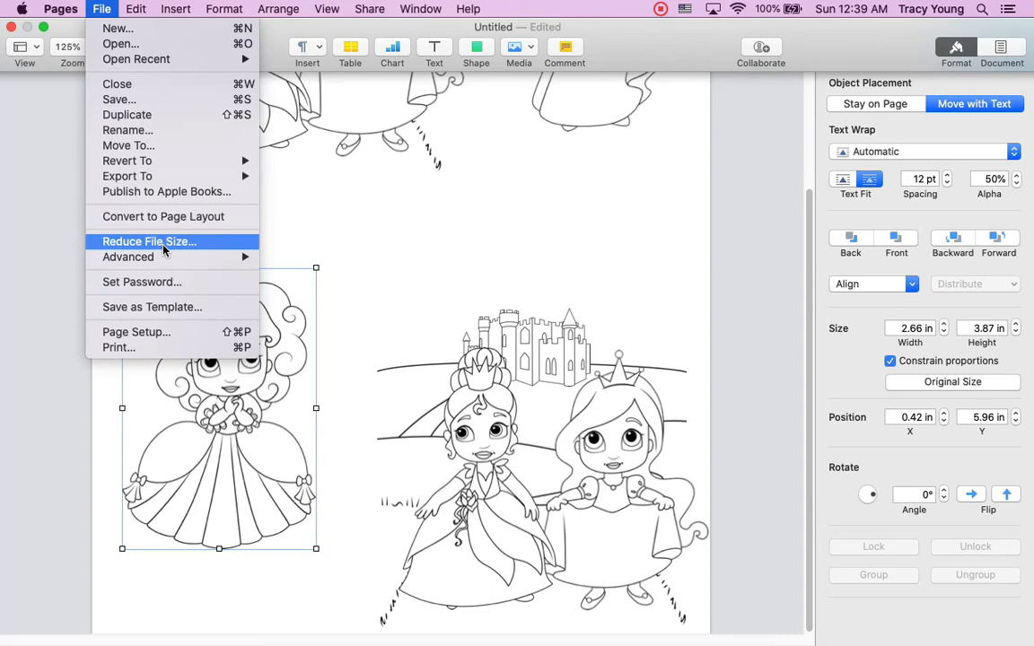
pyautogui.click(177, 348)
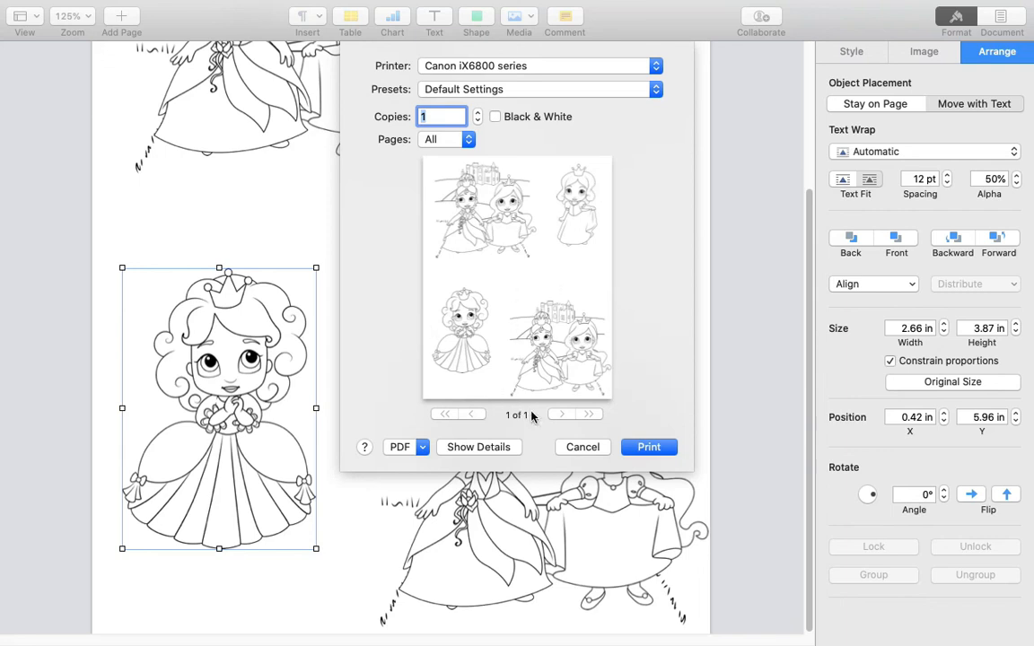
pyautogui.click(593, 447)
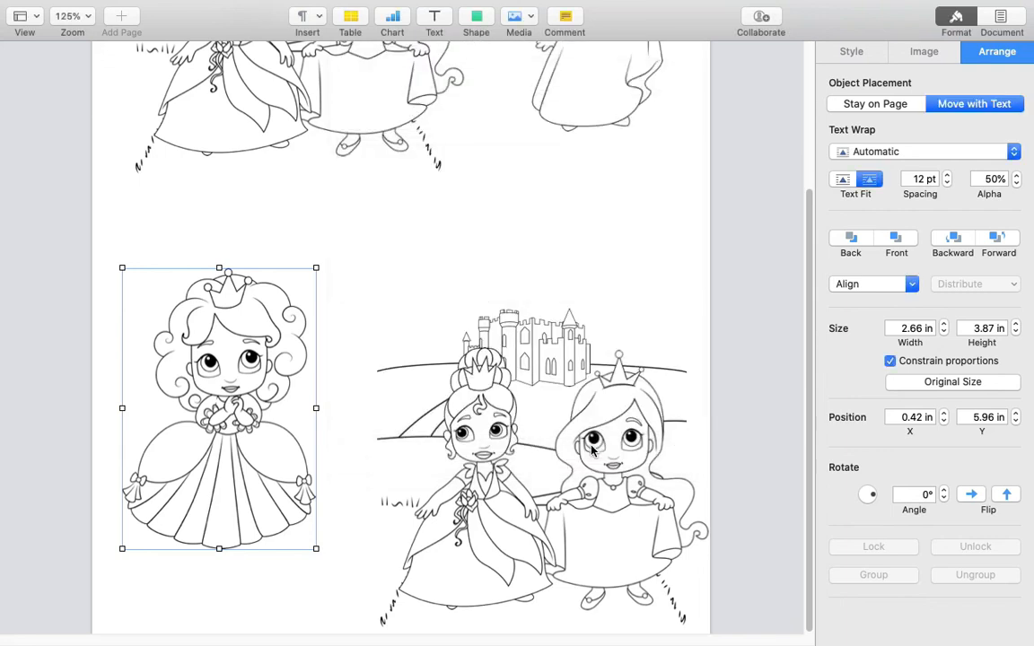